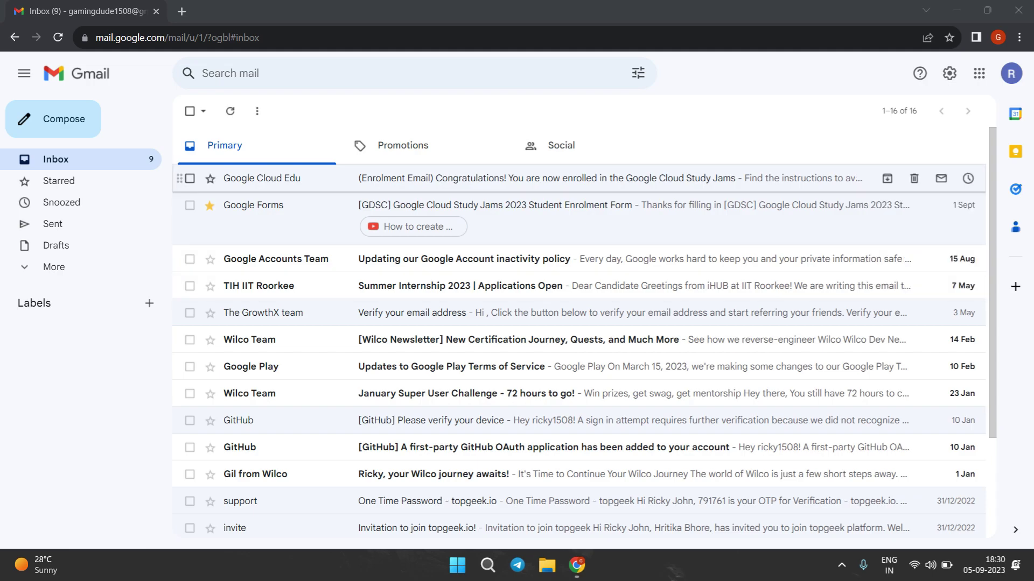
Step: Open the Google Cloud Edu enrolment email and scroll down to its 'Get your credits pass' steps
click(538, 178)
scroll(598, 334, down, 1)
scroll(598, 334, up, 1)
scroll(598, 333, down, 3)
scroll(597, 333, down, 3)
scroll(598, 334, up, 6)
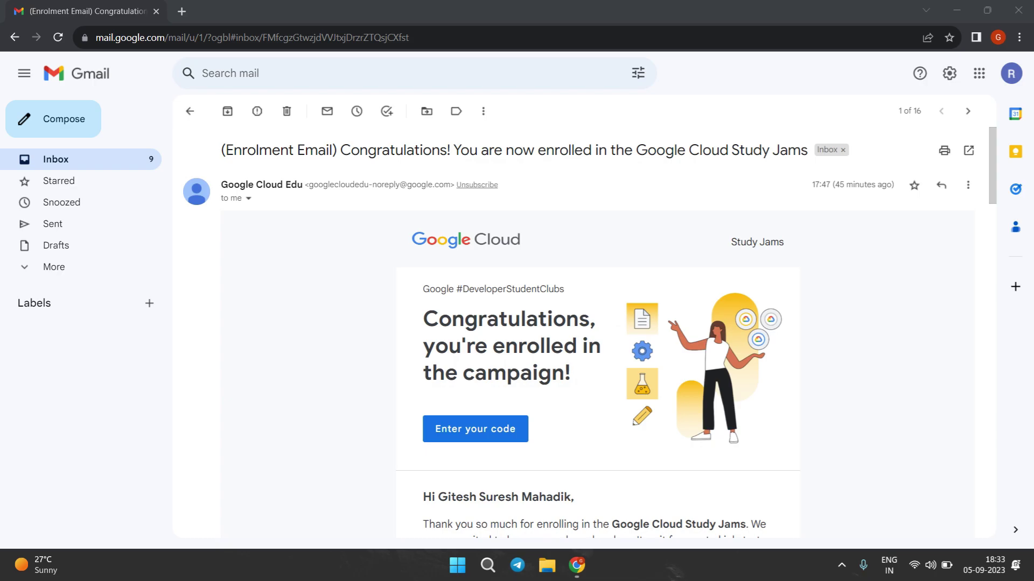
scroll(597, 334, down, 8)
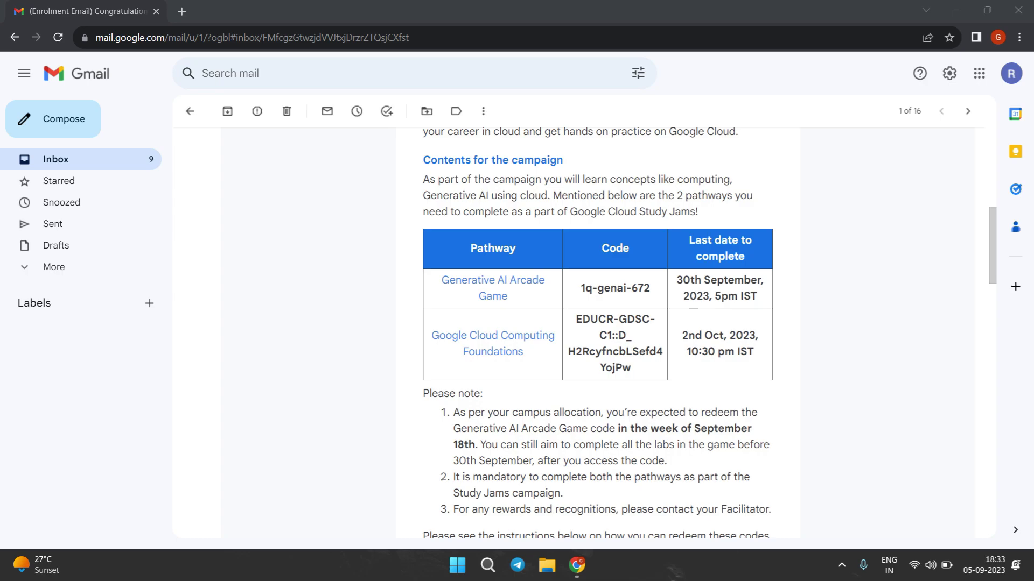
scroll(597, 334, down, 5)
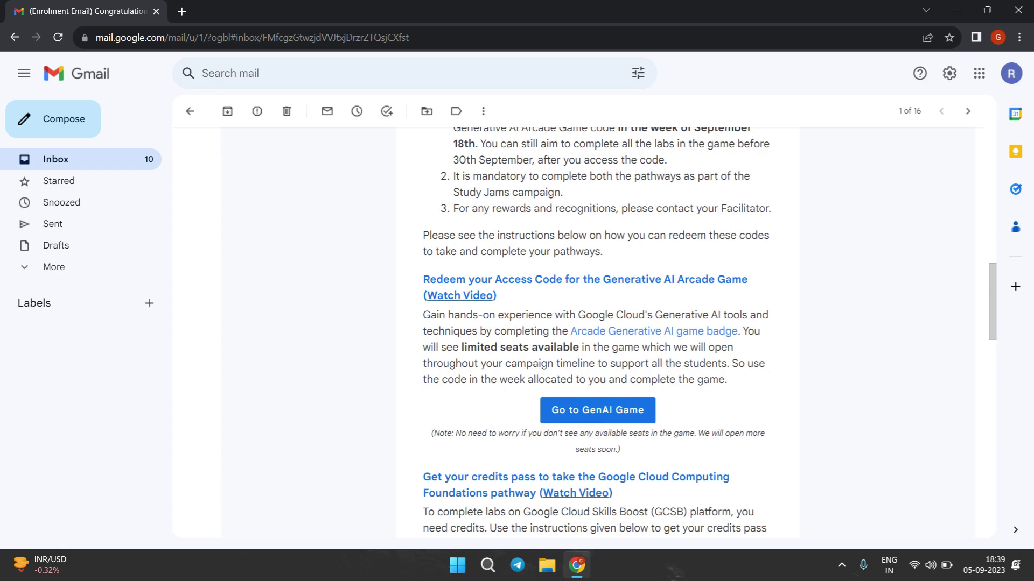
scroll(598, 334, down, 4)
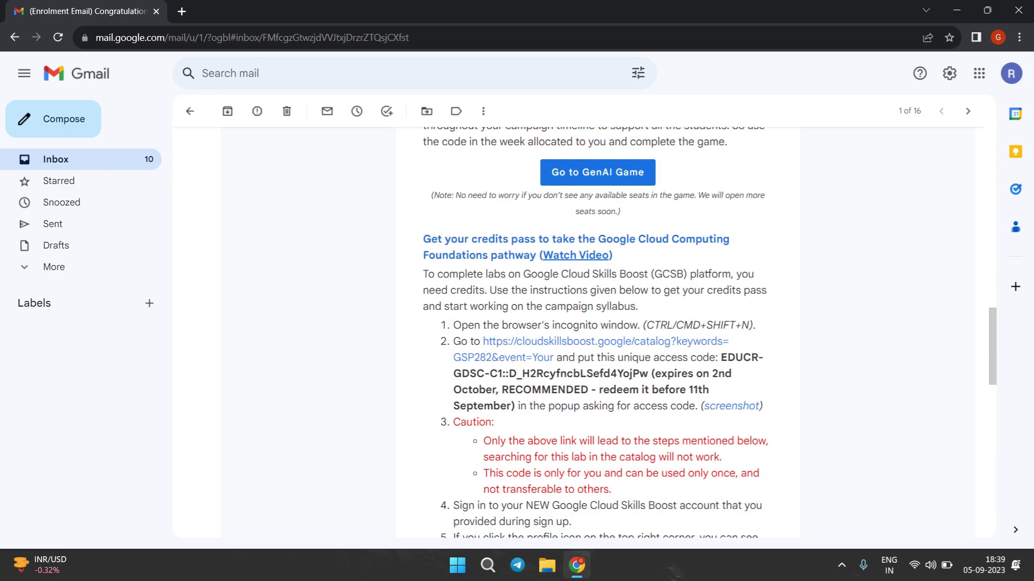
scroll(598, 333, down, 1)
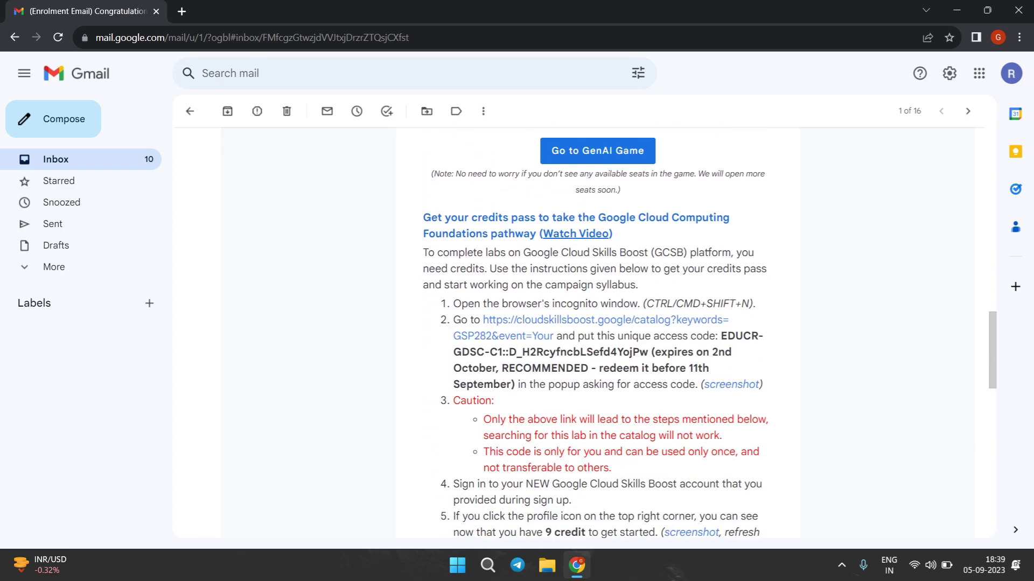
scroll(598, 334, down, 1)
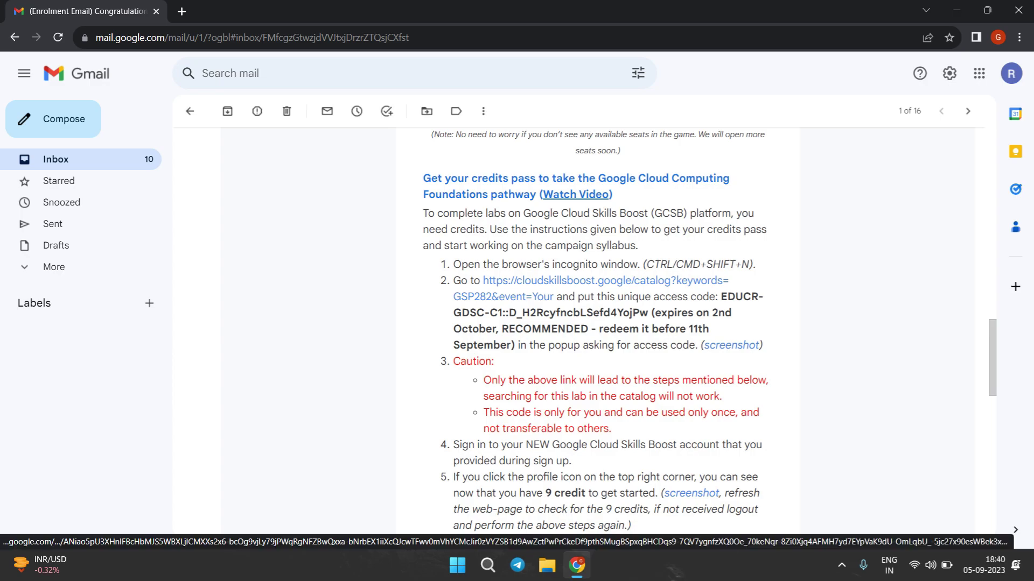
Step: Open the GSP282 catalog link in an incognito window and paste the email's access code into Your Code
right_click(515, 281)
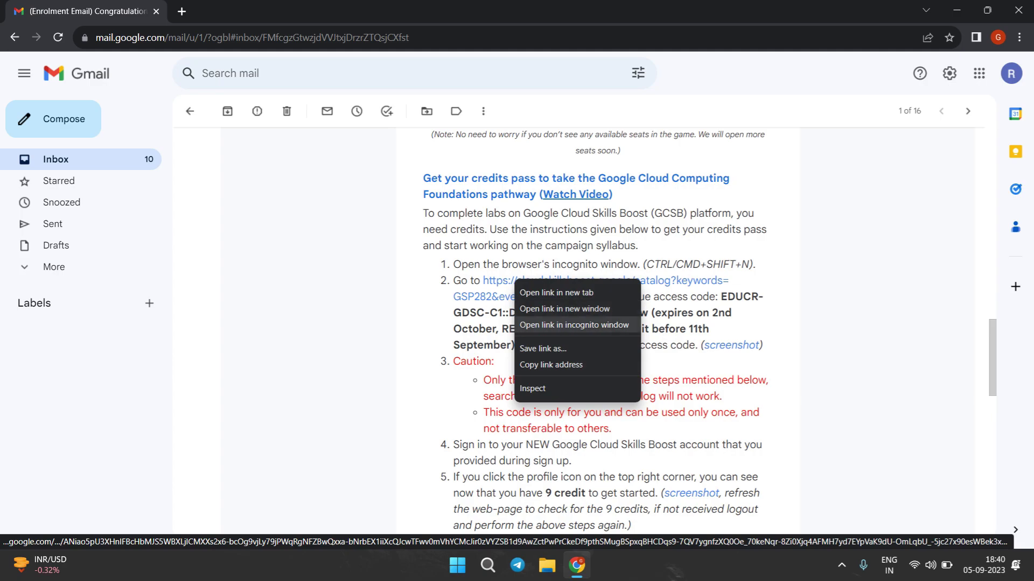
click(574, 325)
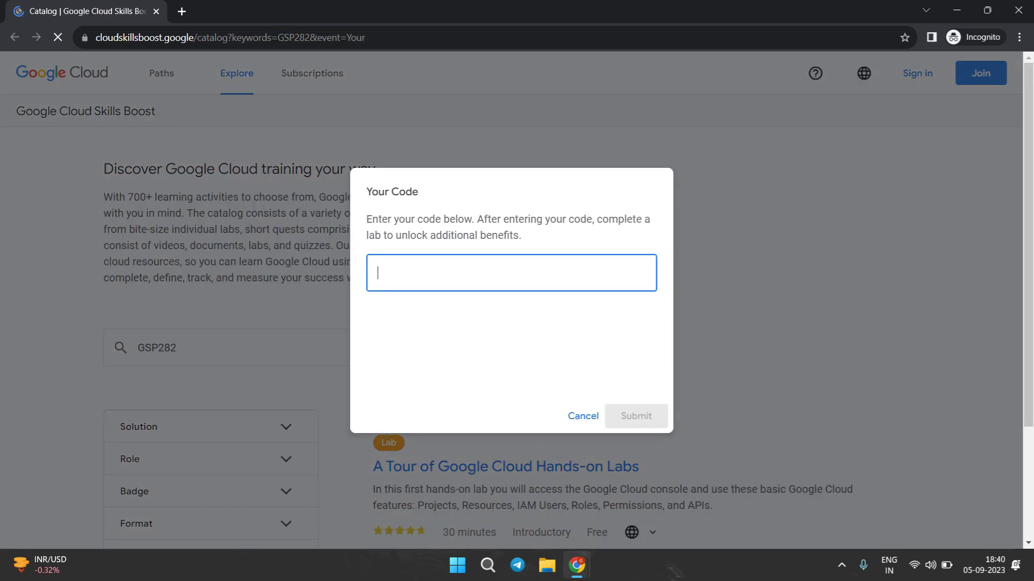
mouse_move(577, 565)
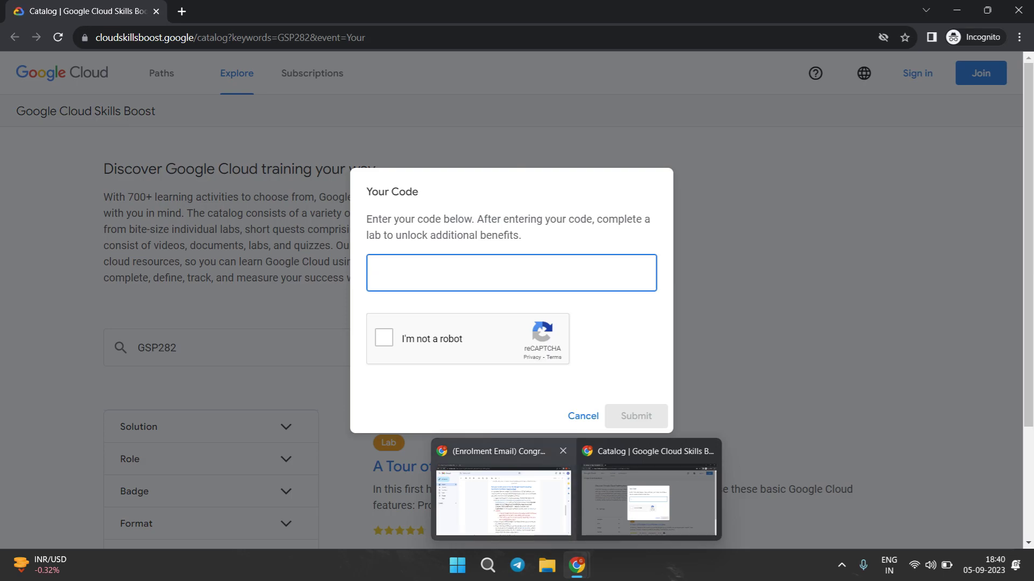
click(505, 493)
scroll(597, 333, down, 1)
drag(721, 273, 649, 289)
key(ctrl+c)
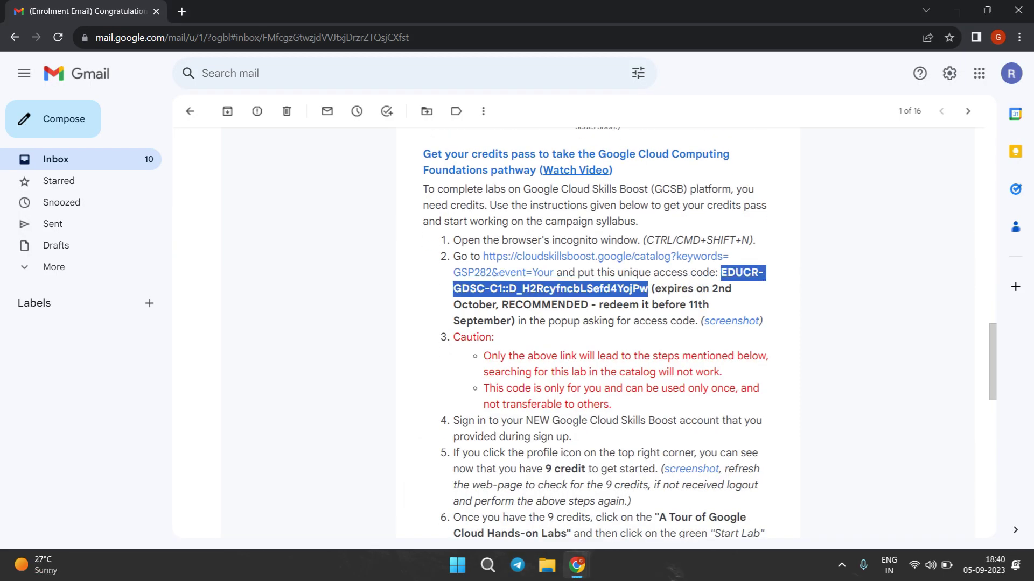
mouse_move(576, 565)
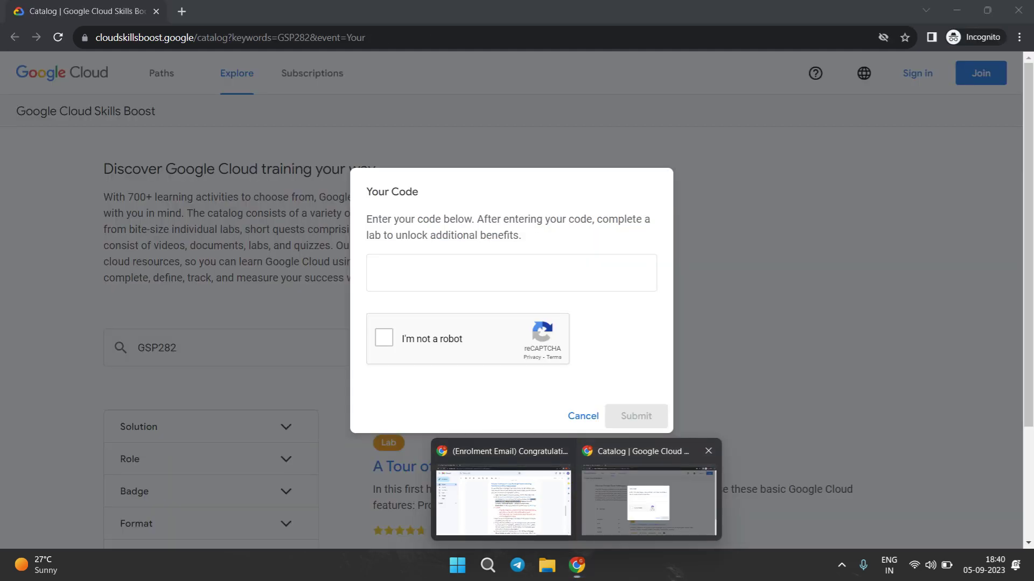
click(641, 493)
key(ctrl+v)
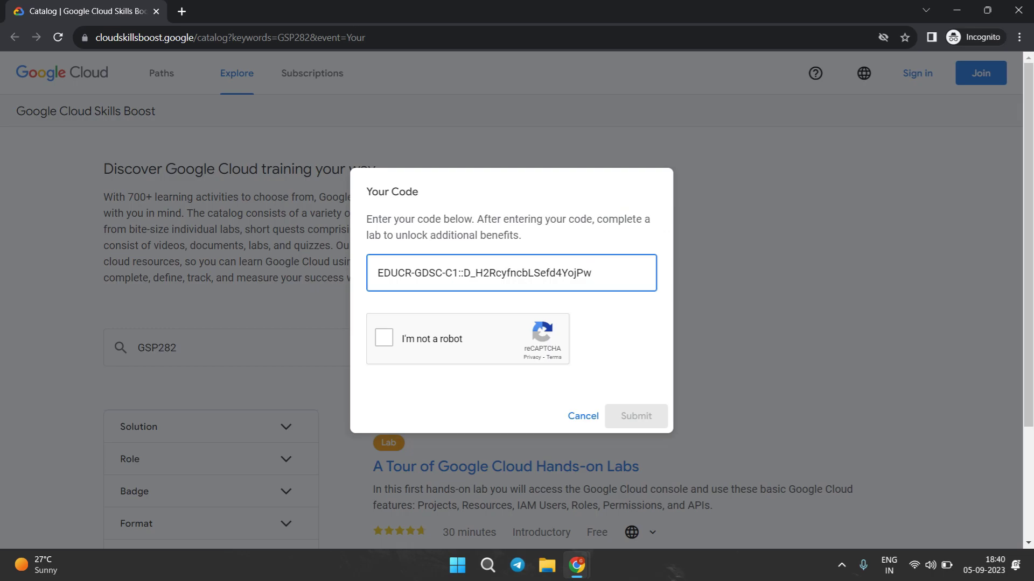
click(384, 338)
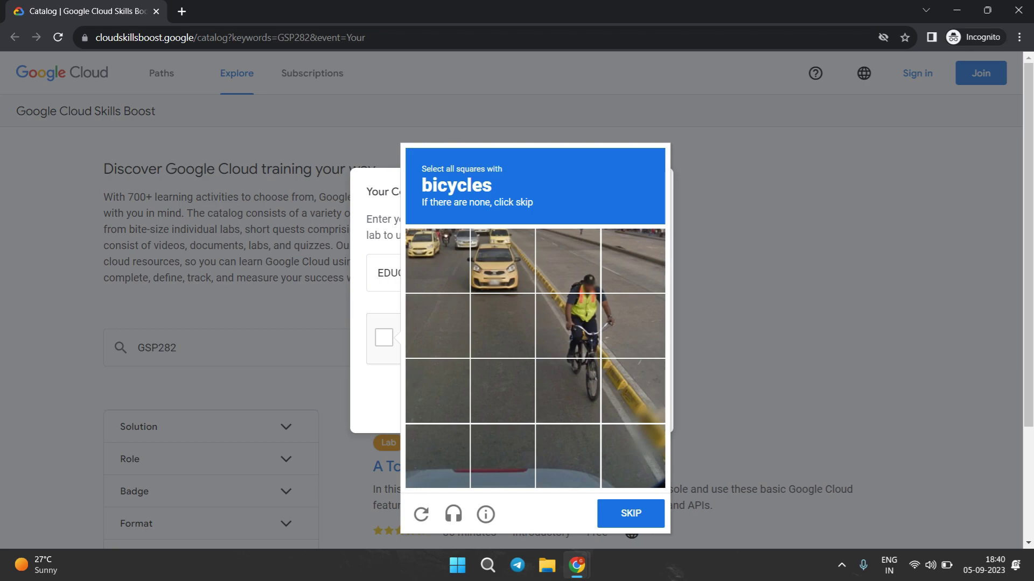
Step: Mark the bicycle squares in the first reCAPTCHA image challenge
click(567, 326)
click(567, 390)
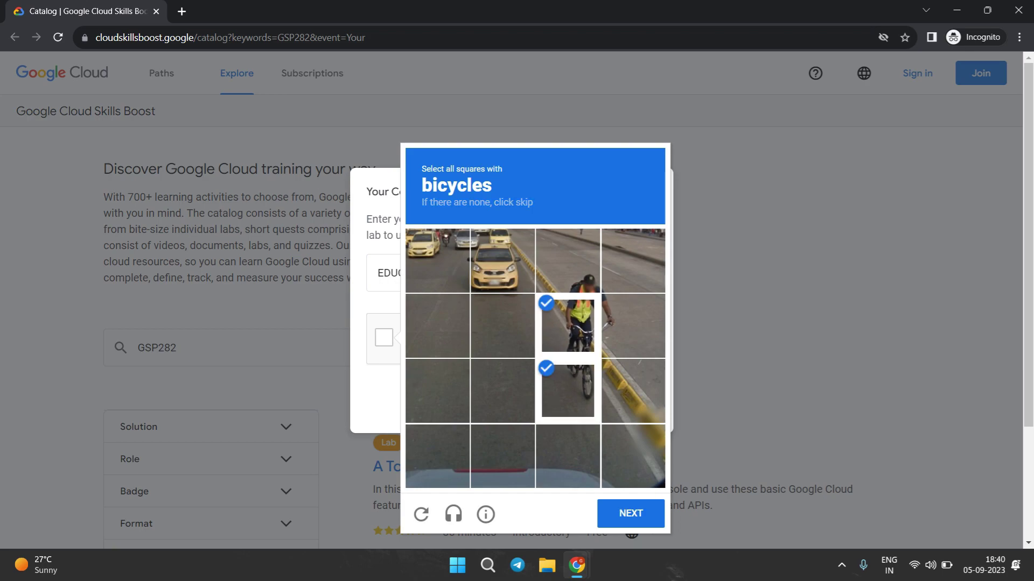
click(633, 326)
click(630, 514)
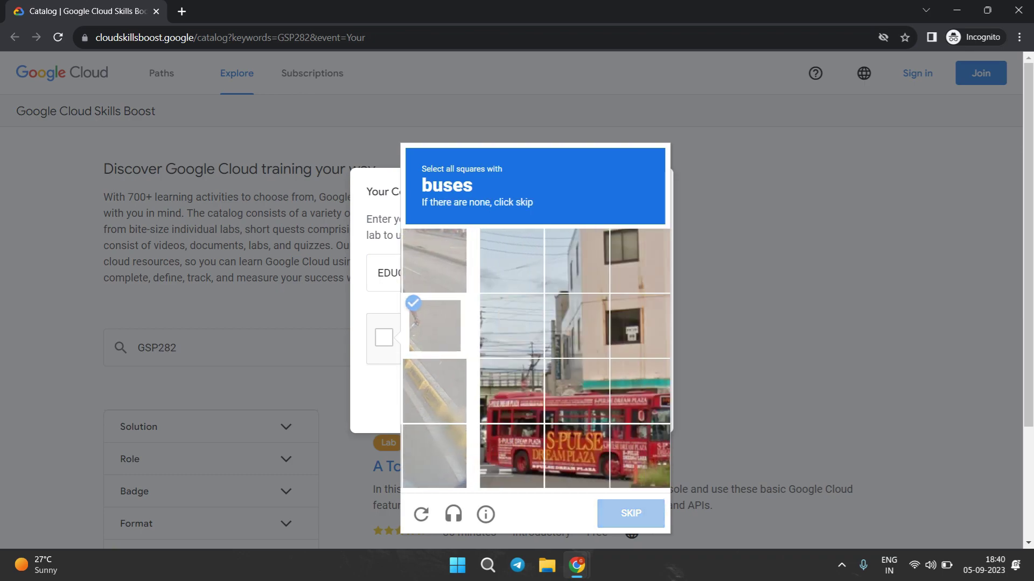
Step: Select all bus squares, verify the challenge, and submit the access code
click(438, 391)
click(502, 390)
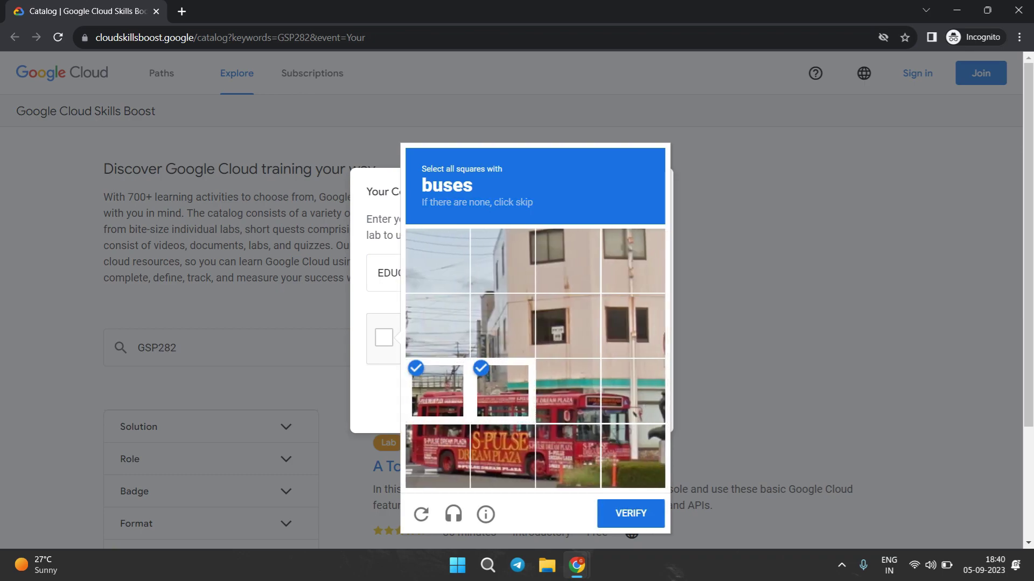
click(567, 391)
click(633, 391)
click(633, 391)
click(633, 391)
click(633, 457)
click(568, 456)
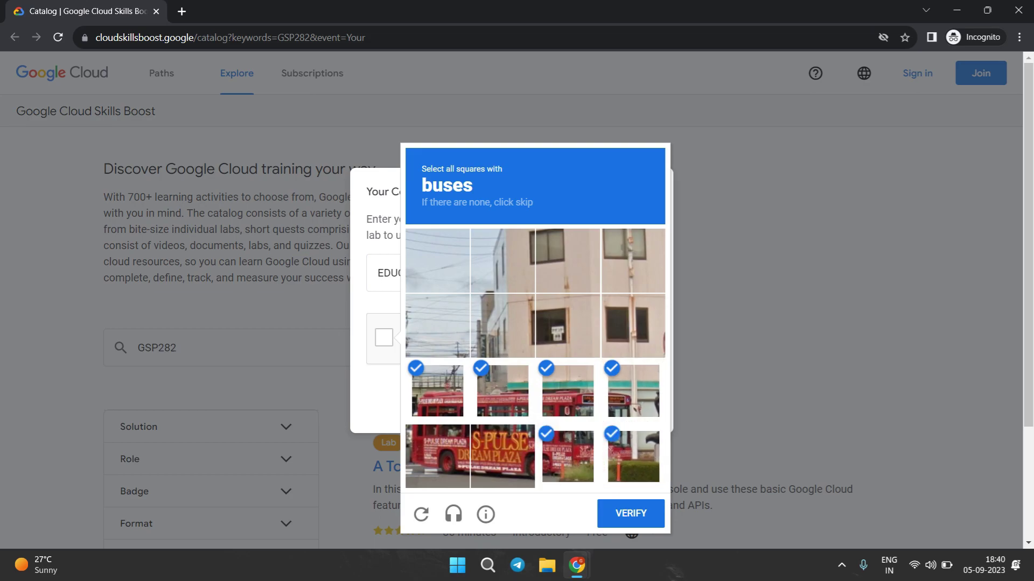
click(502, 456)
click(438, 456)
click(631, 513)
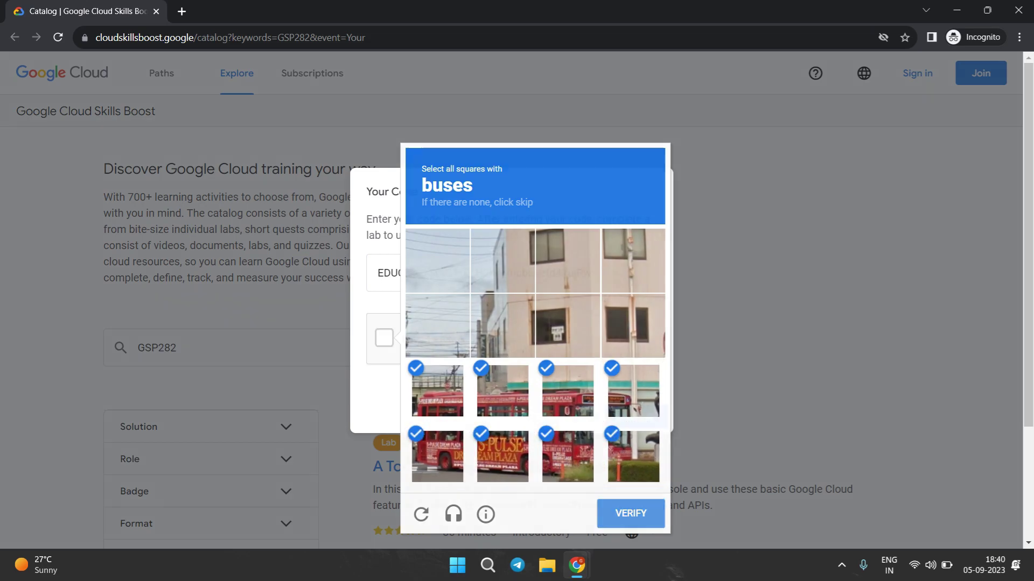
click(635, 416)
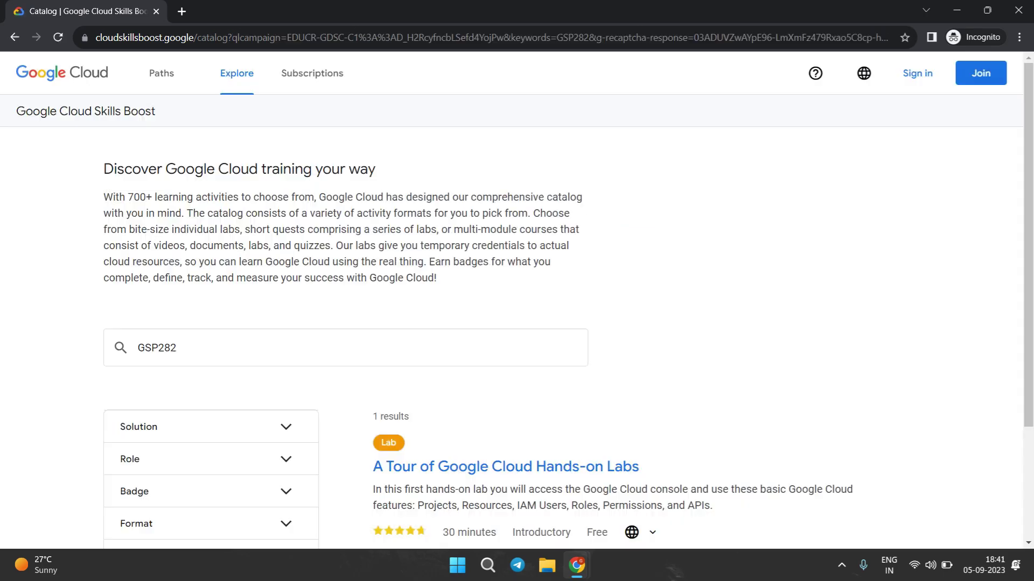
Step: Sign in and open the account details to confirm the 9-credit balance
click(917, 72)
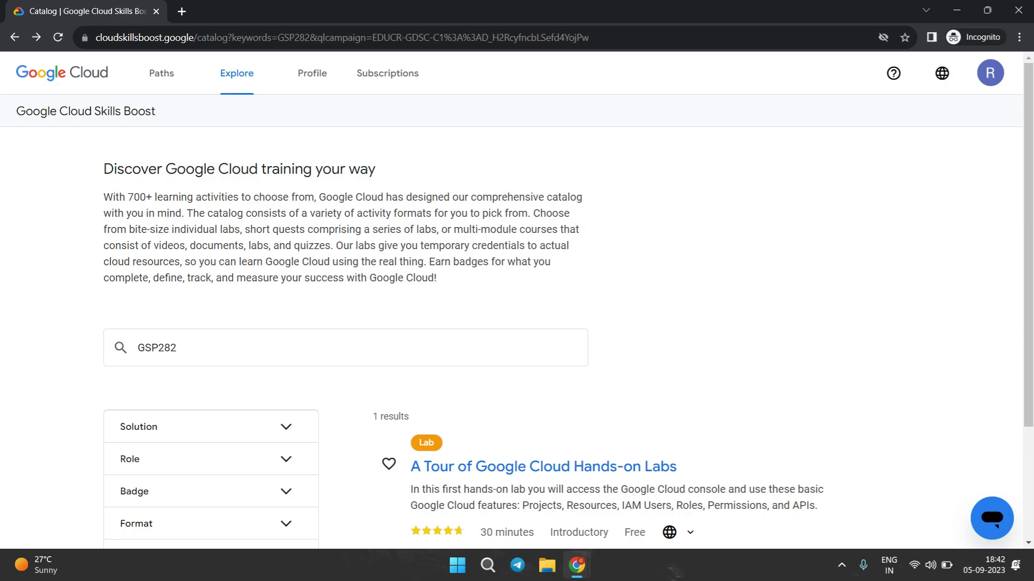
click(990, 73)
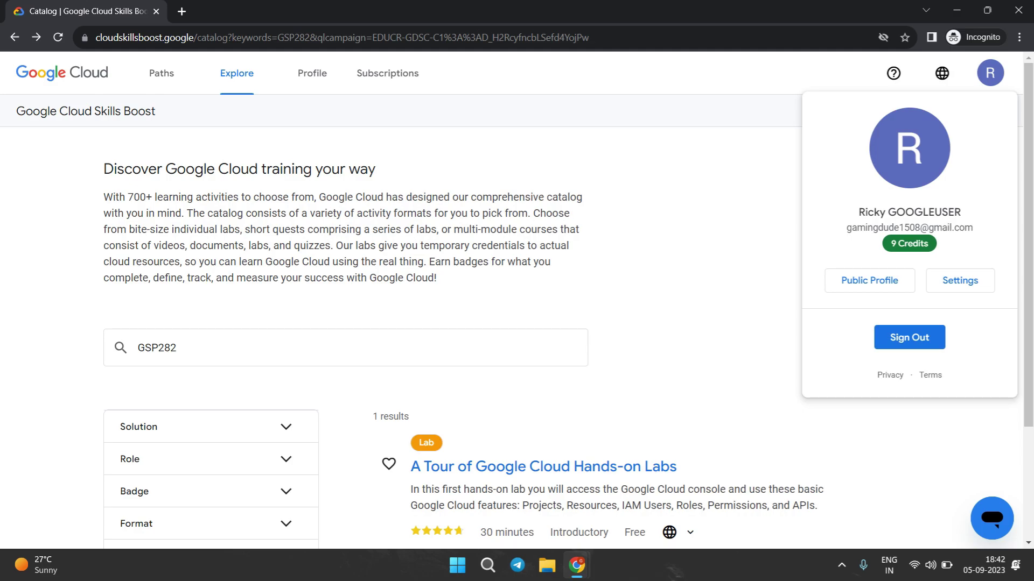
key(Escape)
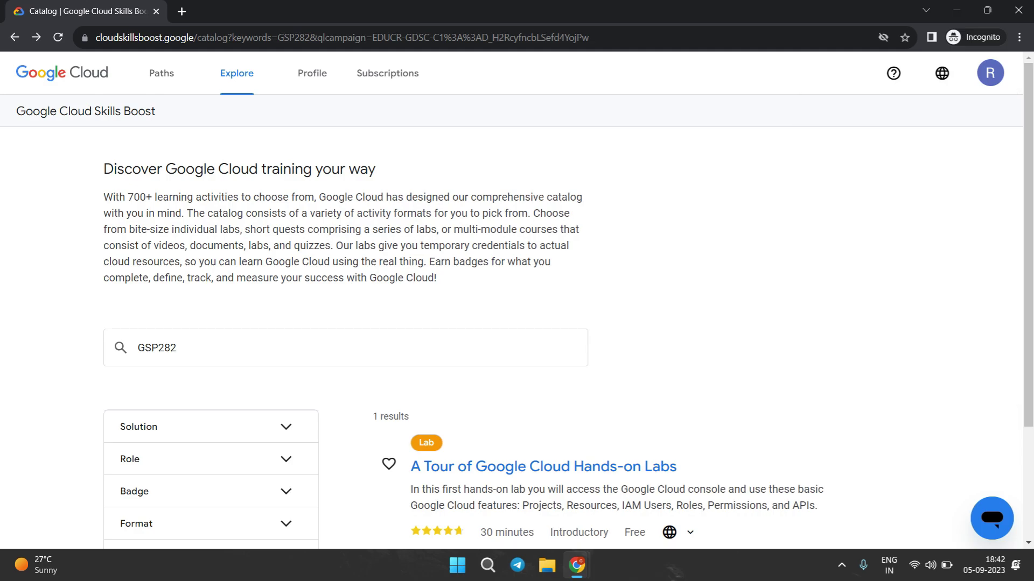
scroll(517, 301, down, 1)
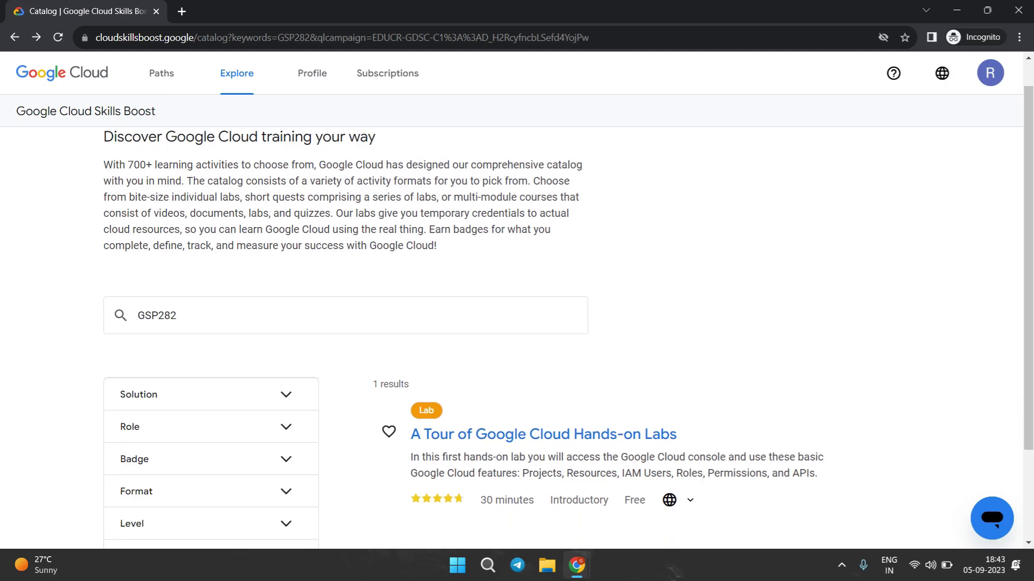
scroll(516, 323, up, 1)
click(990, 73)
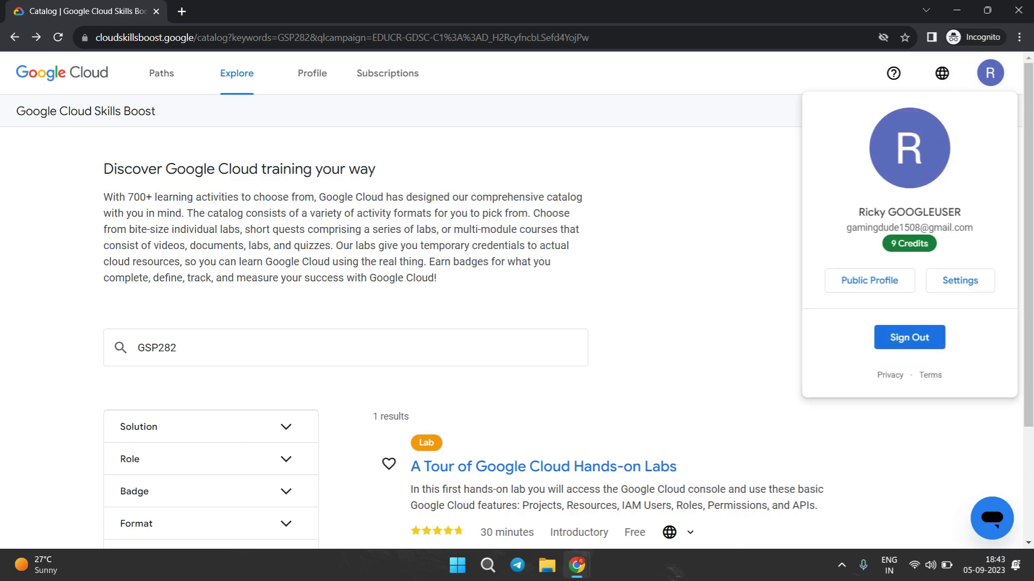
key(Escape)
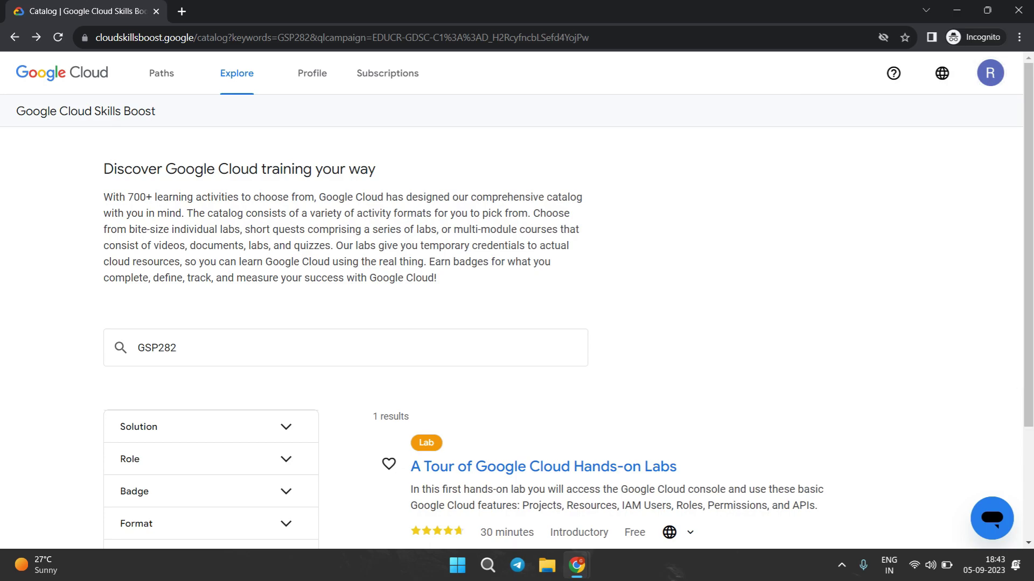
Step: Glance back at the enrolment email in the Gmail window, then dismiss the overlay
mouse_move(576, 565)
click(484, 496)
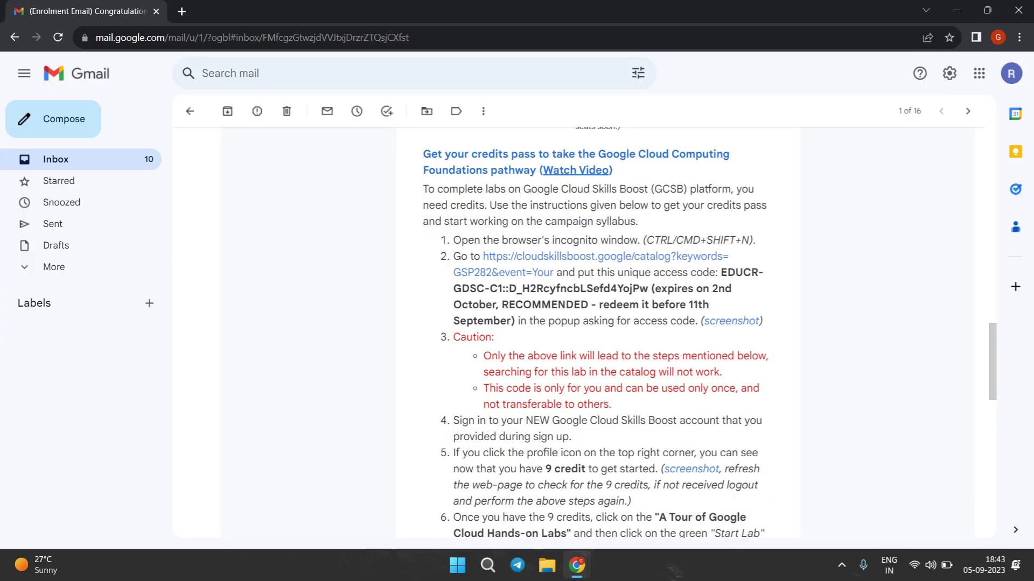
scroll(598, 333, up, 1)
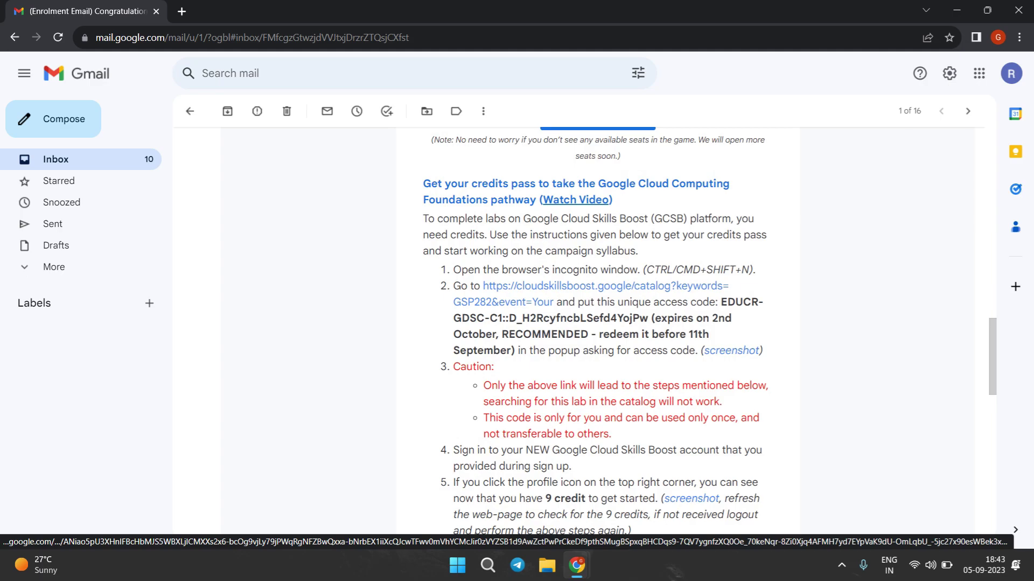
mouse_move(577, 566)
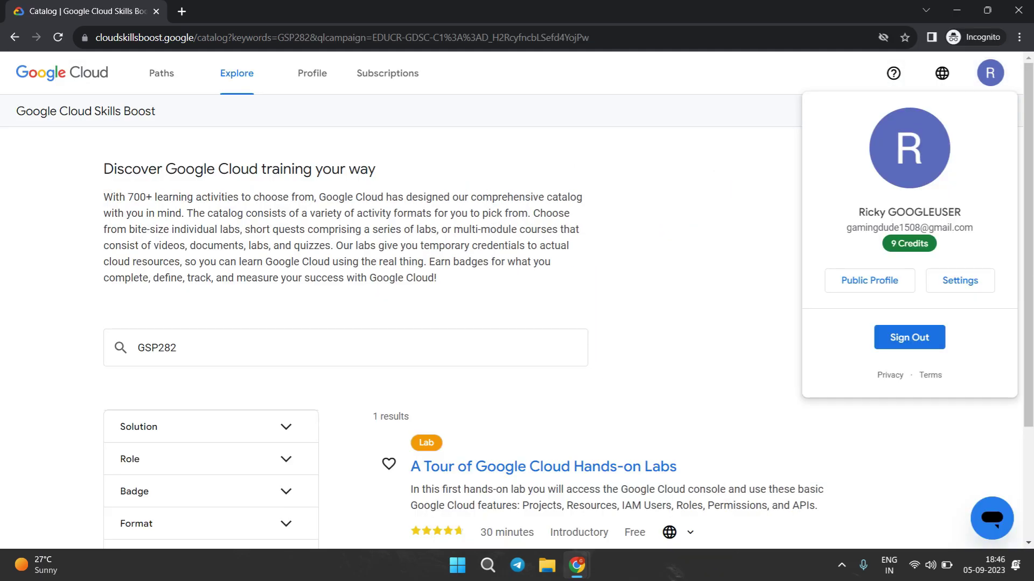
key(Escape)
scroll(538, 316, down, 3)
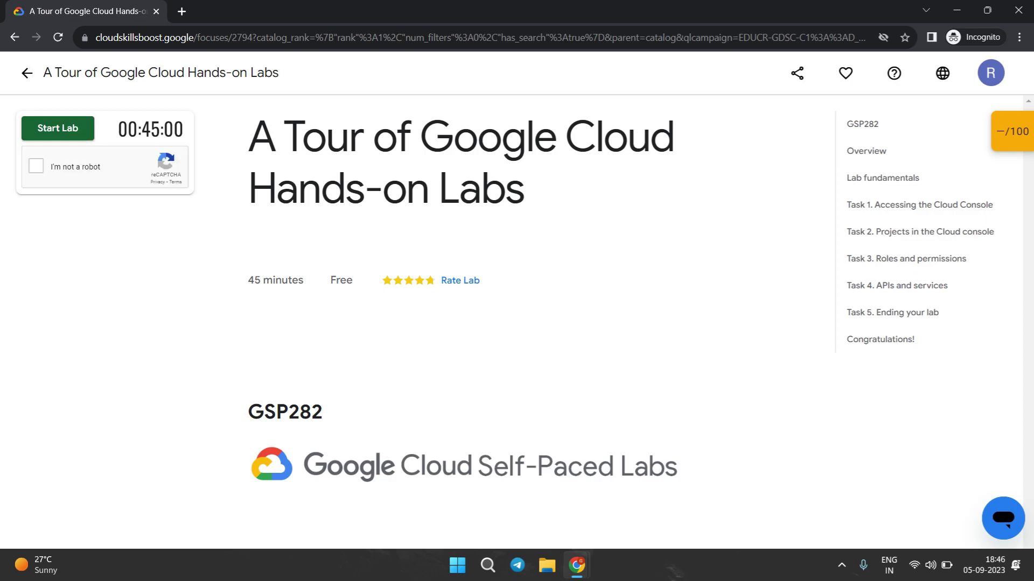
Step: Pass the motorcycle reCAPTCHA to start the lab and copy the temporary password
click(36, 166)
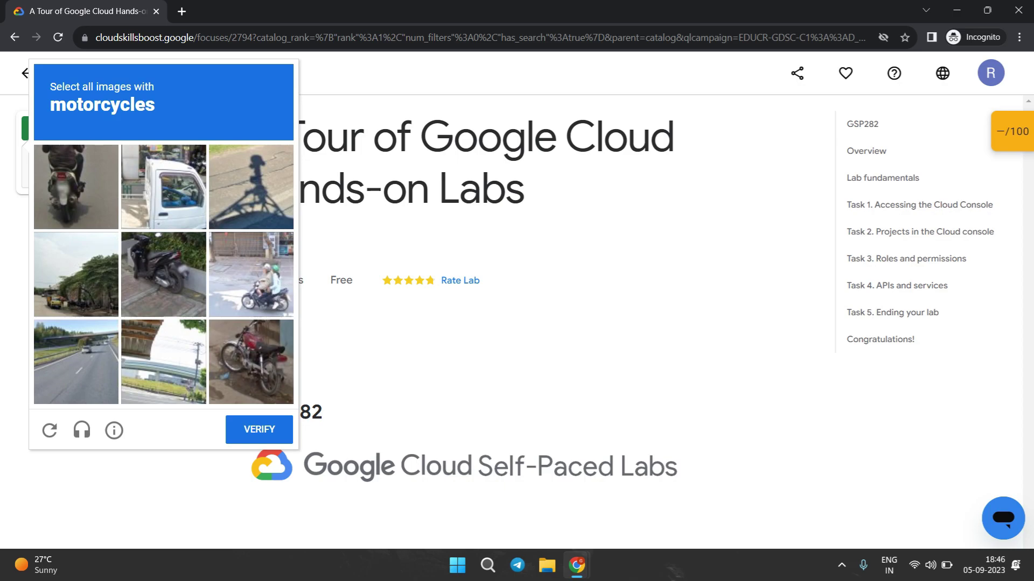
click(251, 274)
click(250, 363)
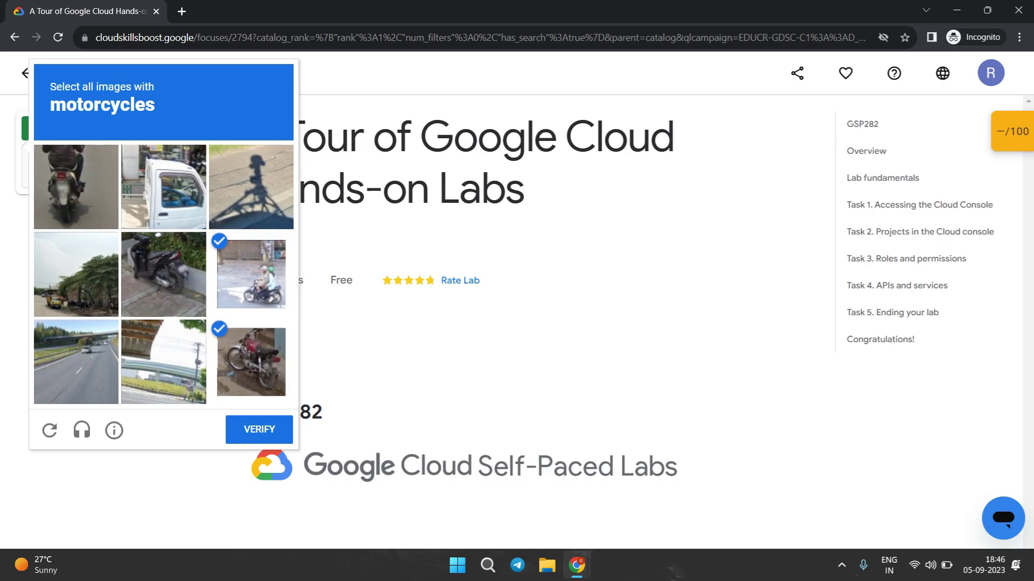
click(76, 187)
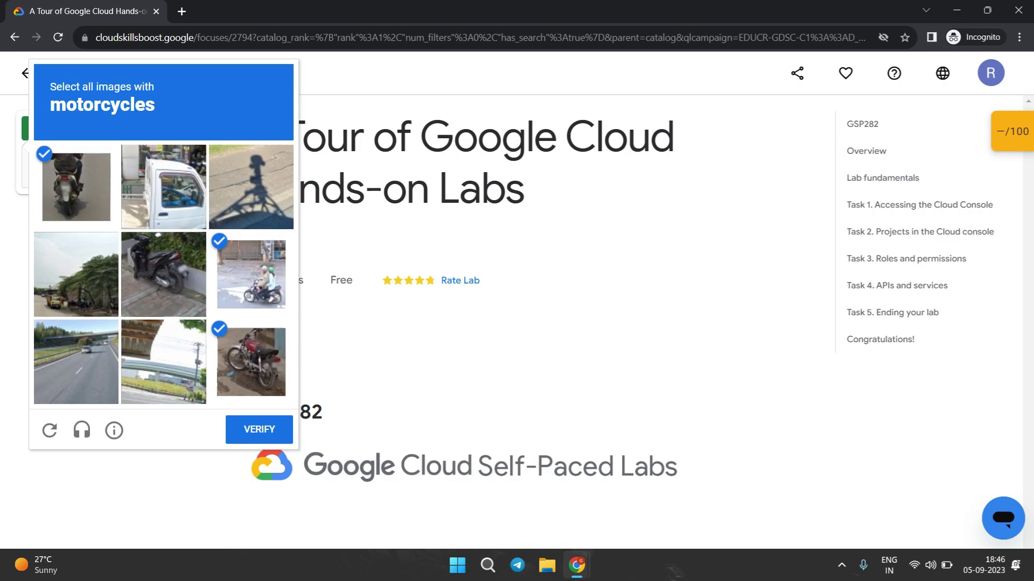
click(164, 275)
click(259, 430)
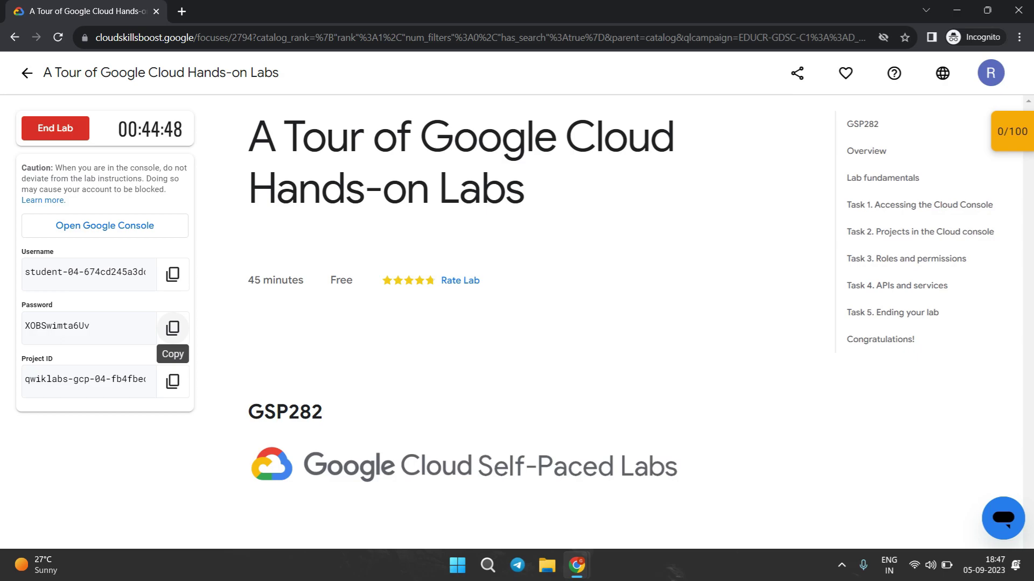
click(173, 327)
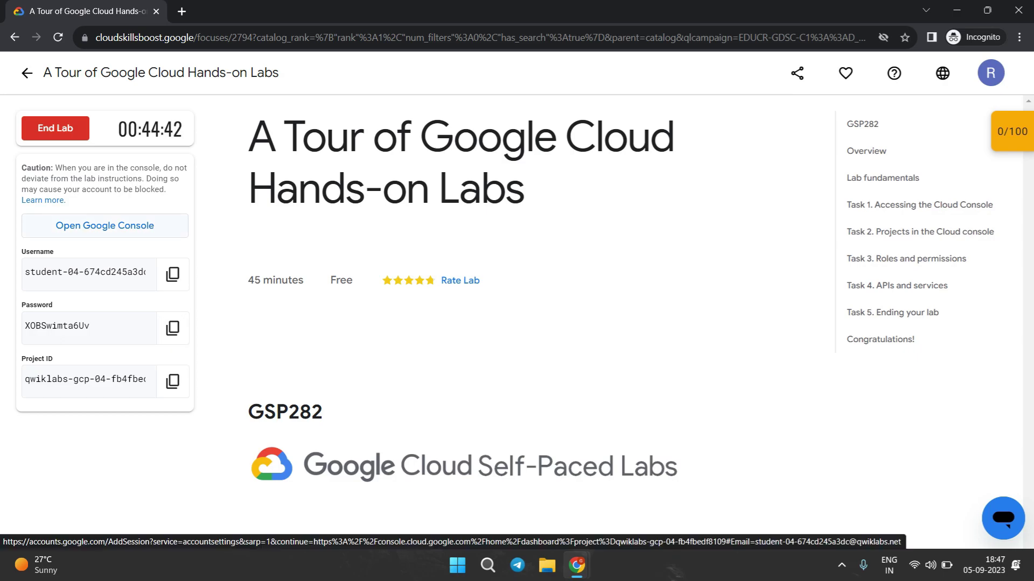
right_click(82, 230)
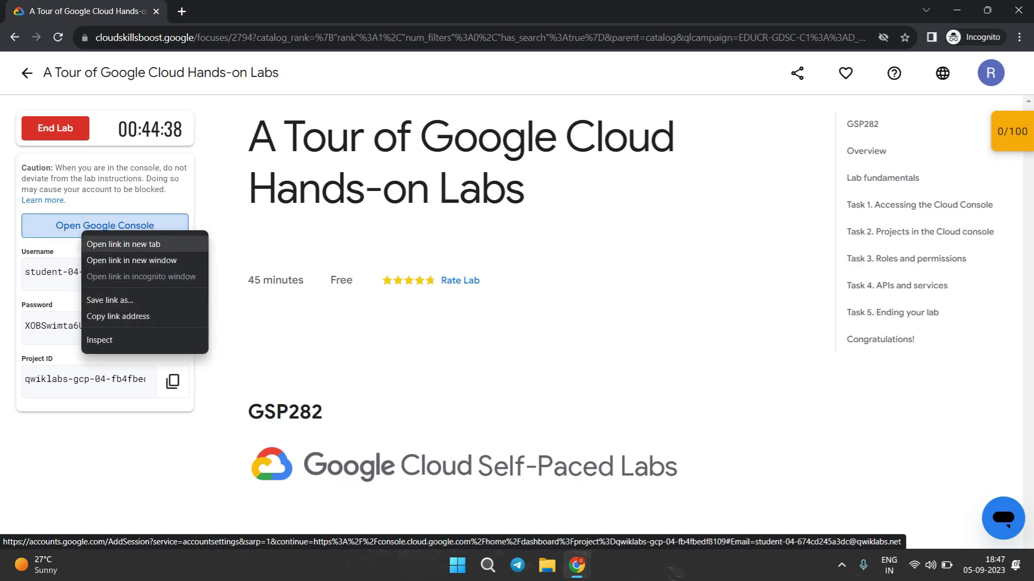
Step: Open the Cloud Console in a new tab and sign in with the lab's temporary username and password
click(124, 244)
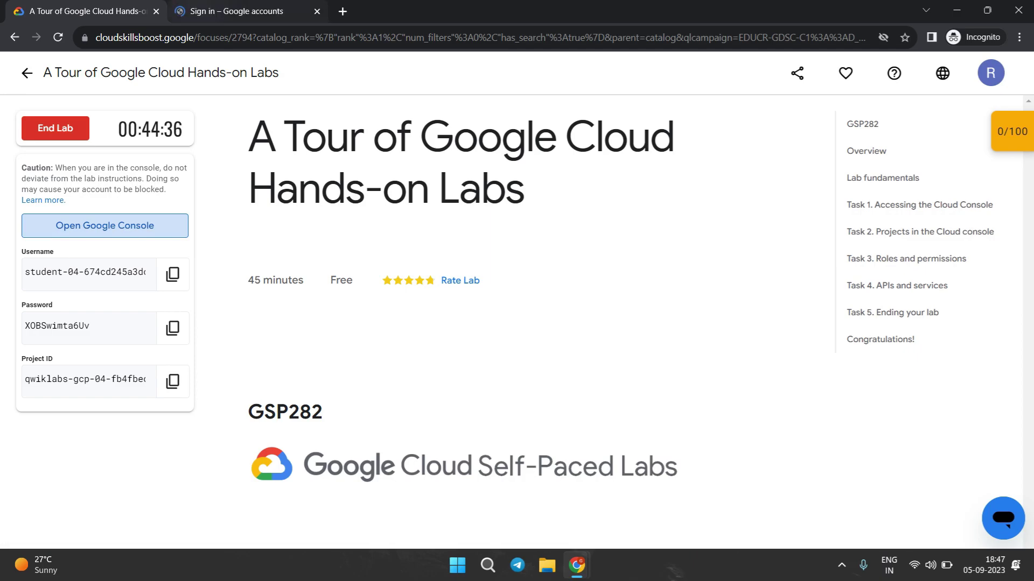
key(ctrl+Tab)
key(ctrl+v)
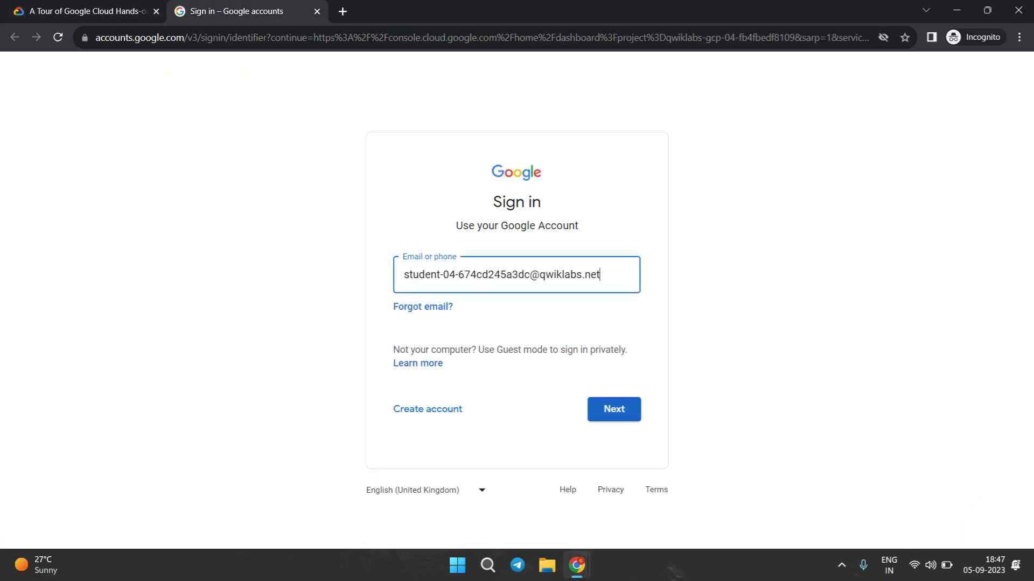
click(614, 410)
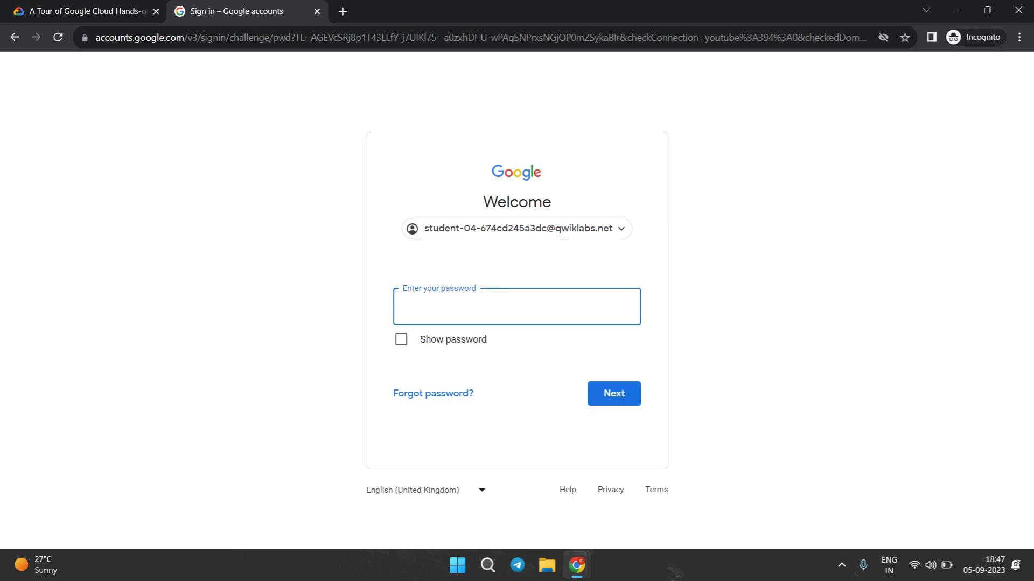
key(ctrl+v)
key(Return)
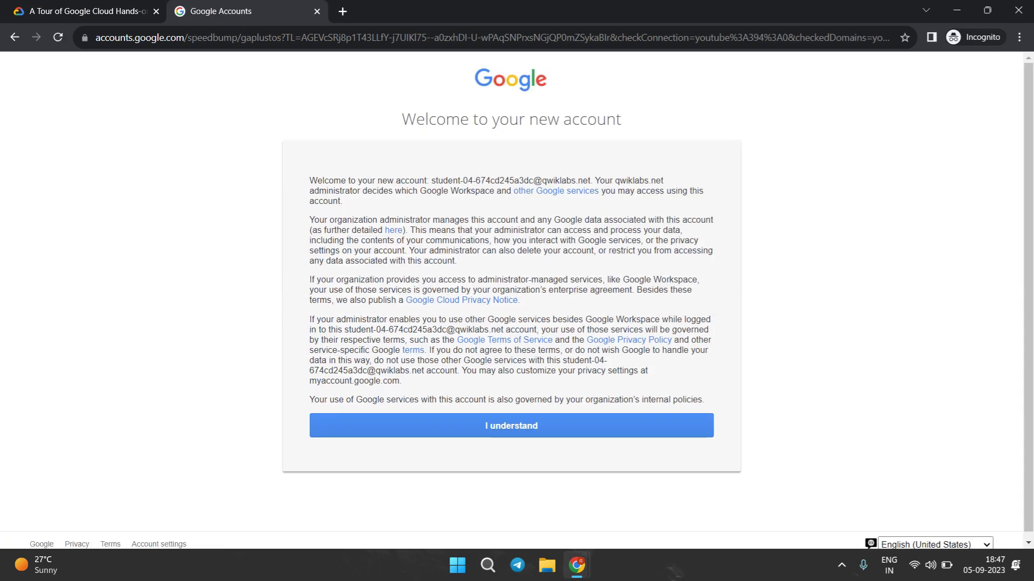
key(Return)
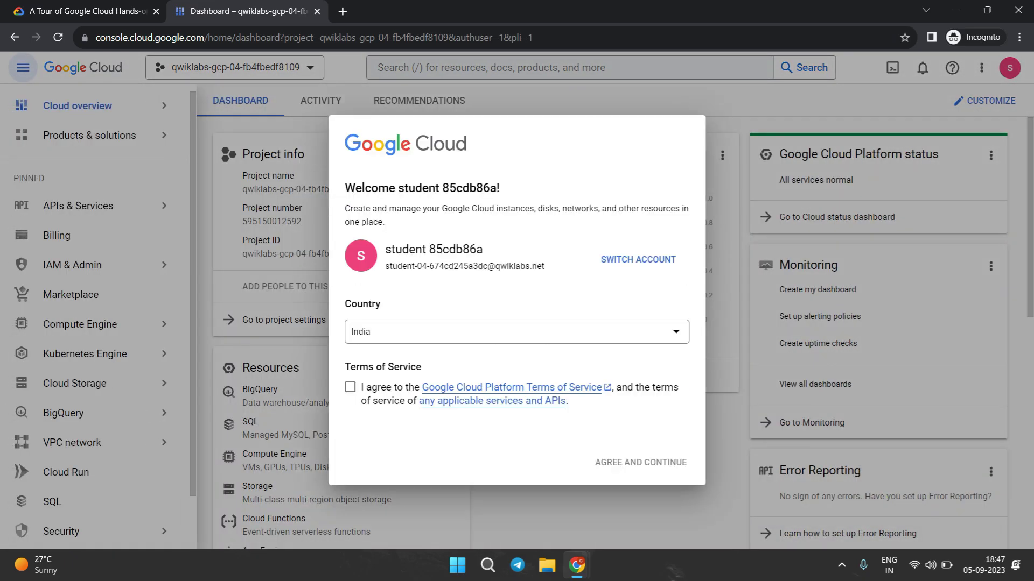
Step: Tick the Terms of Service box and choose Agree and Continue in the welcome dialog
click(350, 388)
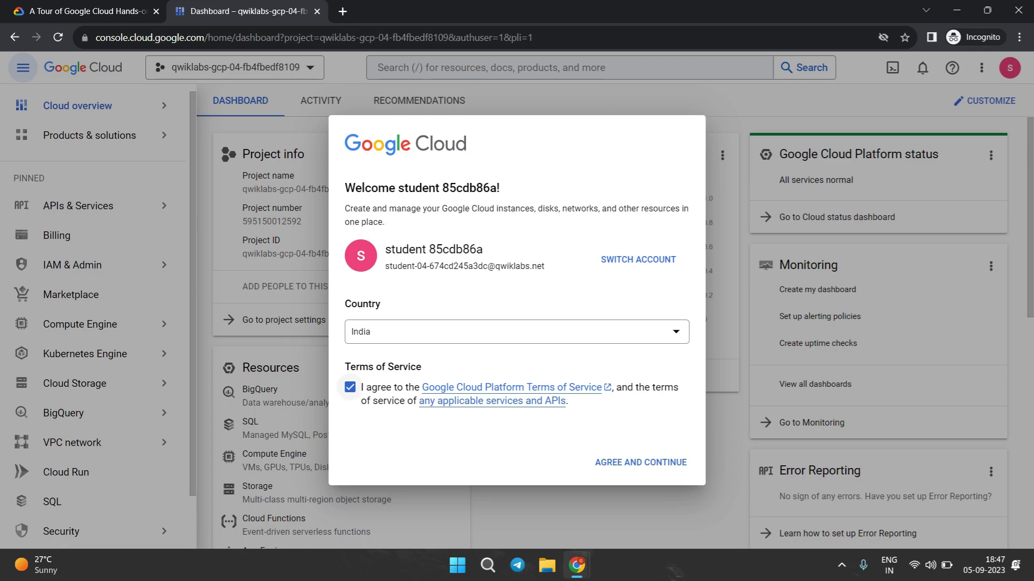
click(641, 463)
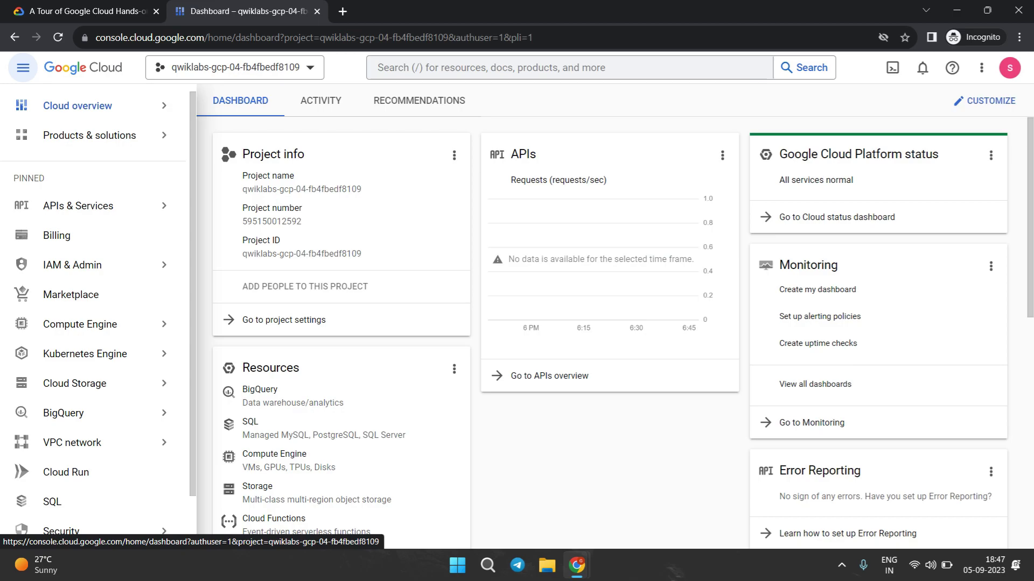
Step: Read the Task 4 steps for enabling the Dialogflow API, then return to the console dashboard
key(ctrl+shift+Tab)
scroll(463, 323, down, 1)
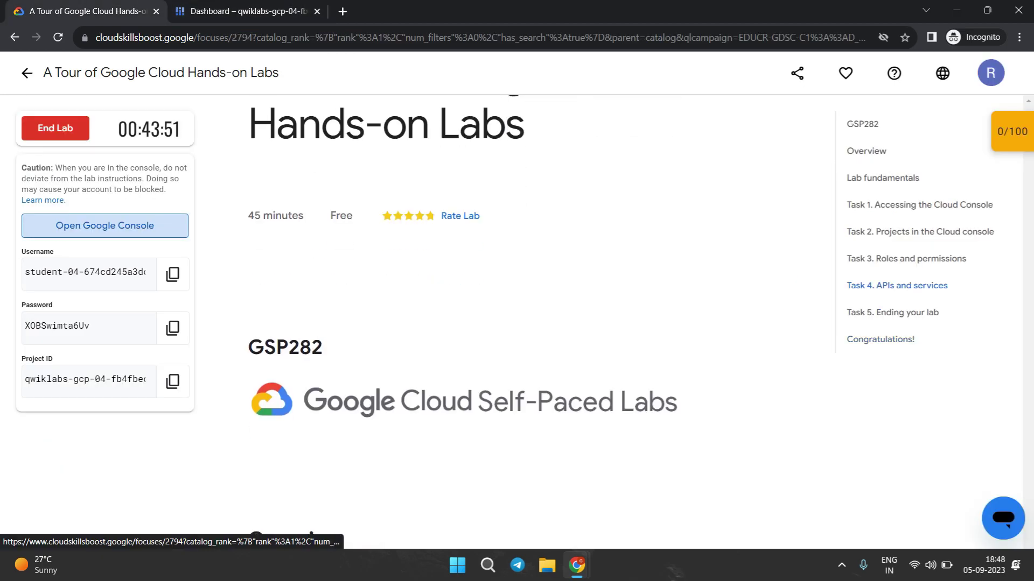
click(896, 285)
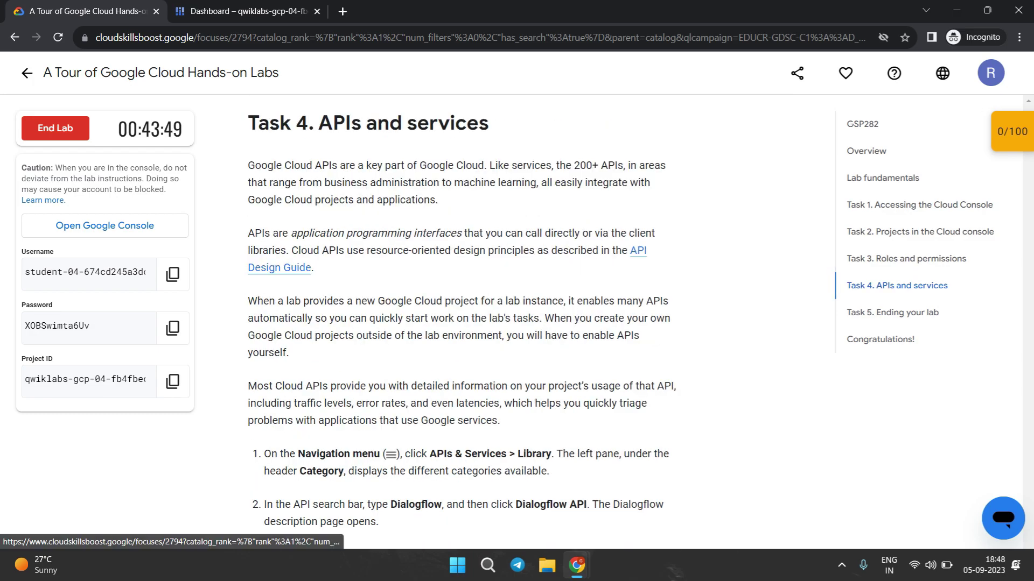
scroll(463, 323, down, 1)
scroll(463, 323, down, 4)
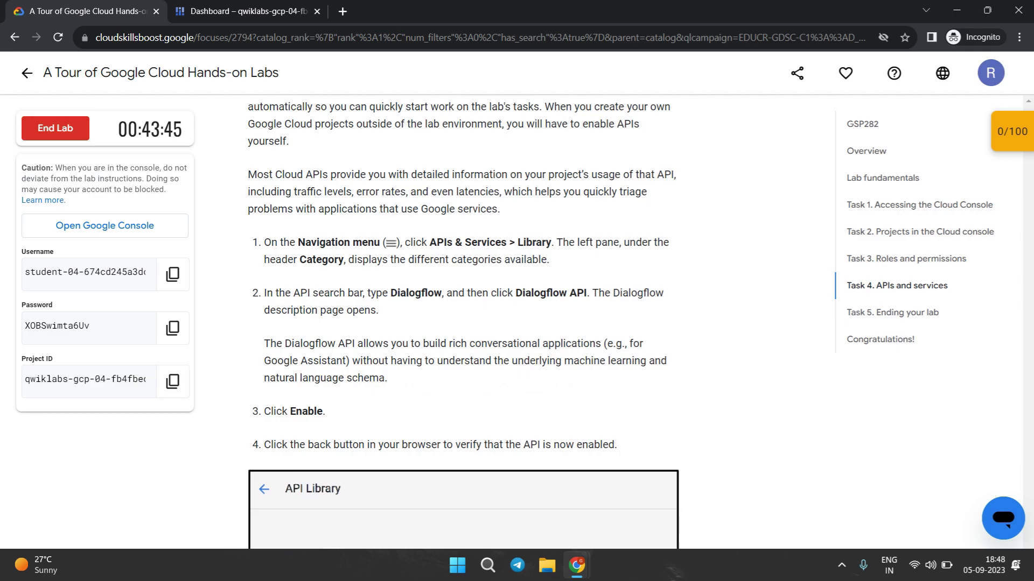
scroll(463, 323, down, 1)
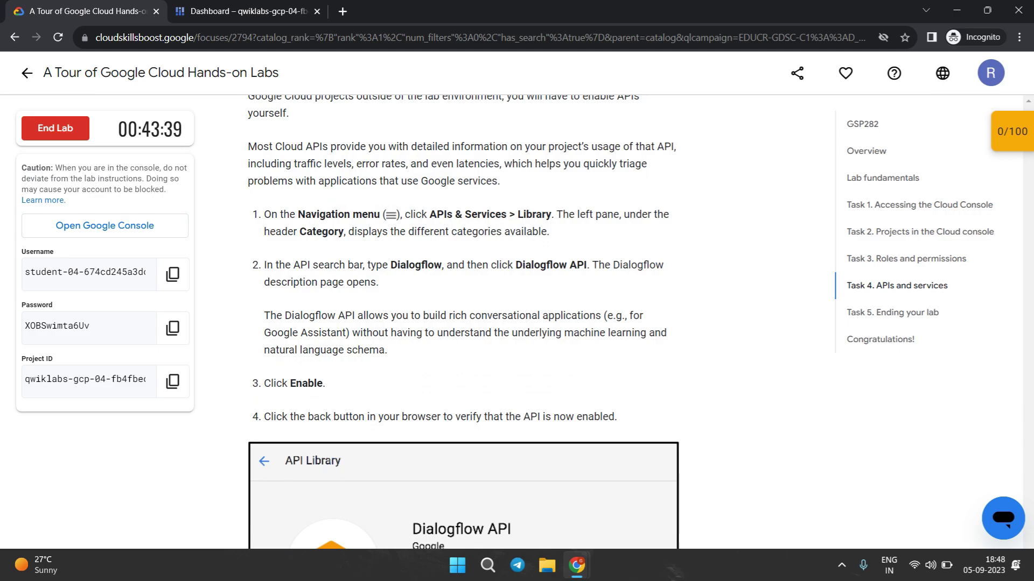
scroll(464, 322, down, 1)
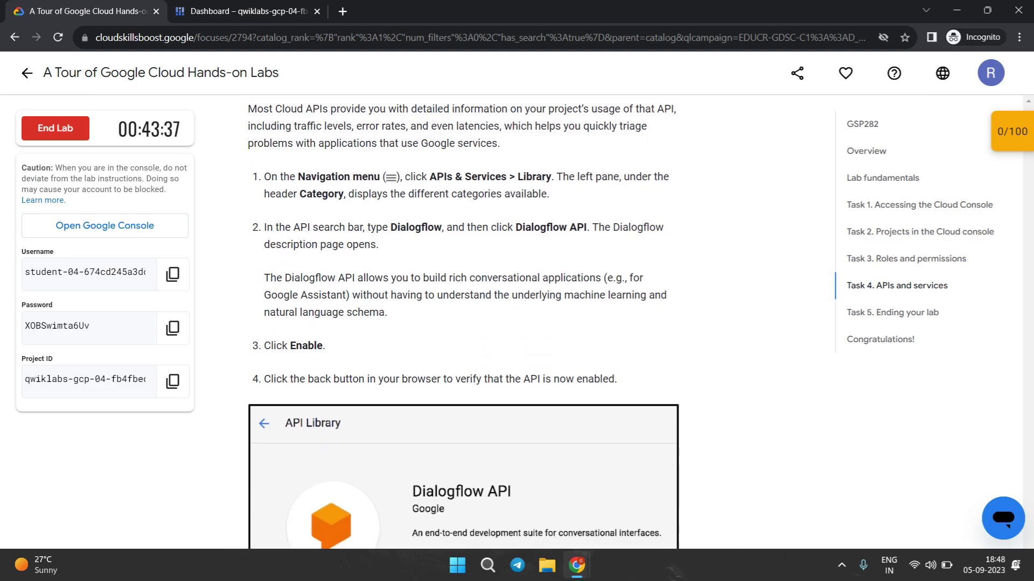
scroll(427, 322, down, 1)
key(ctrl+Tab)
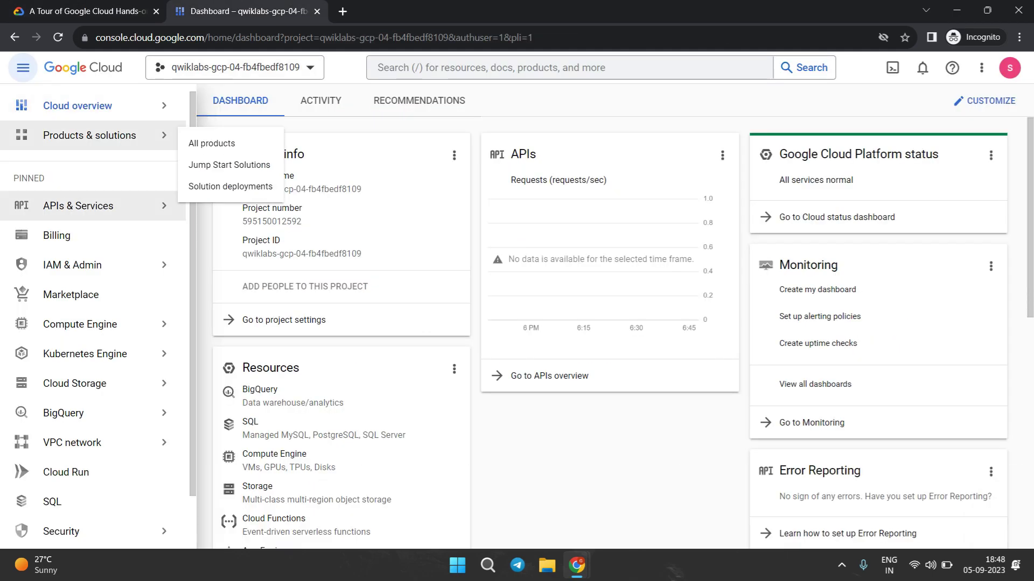
Step: Open the API Library and copy 'Dialogflow' from the lab instructions
mouse_move(86, 206)
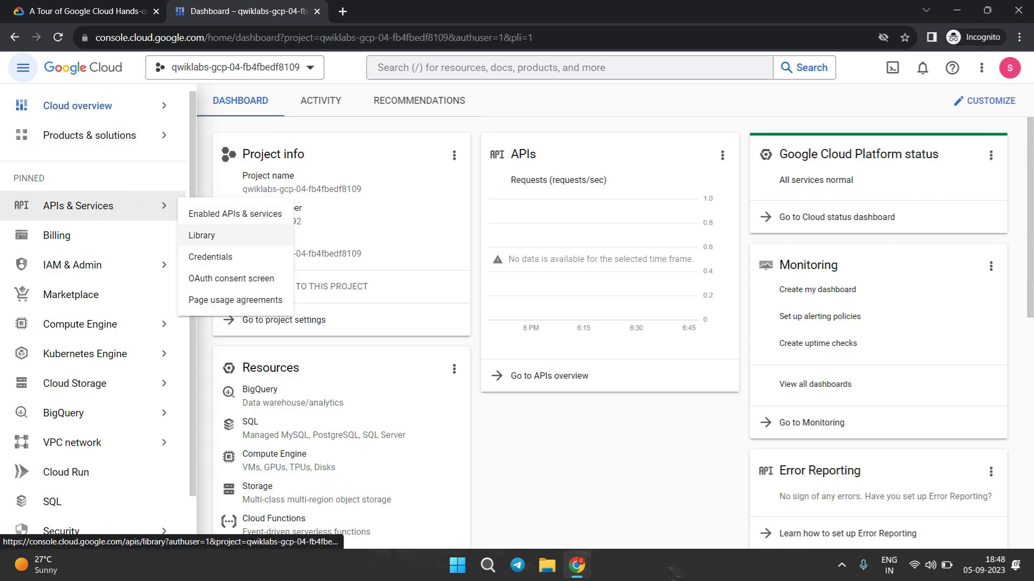
click(202, 235)
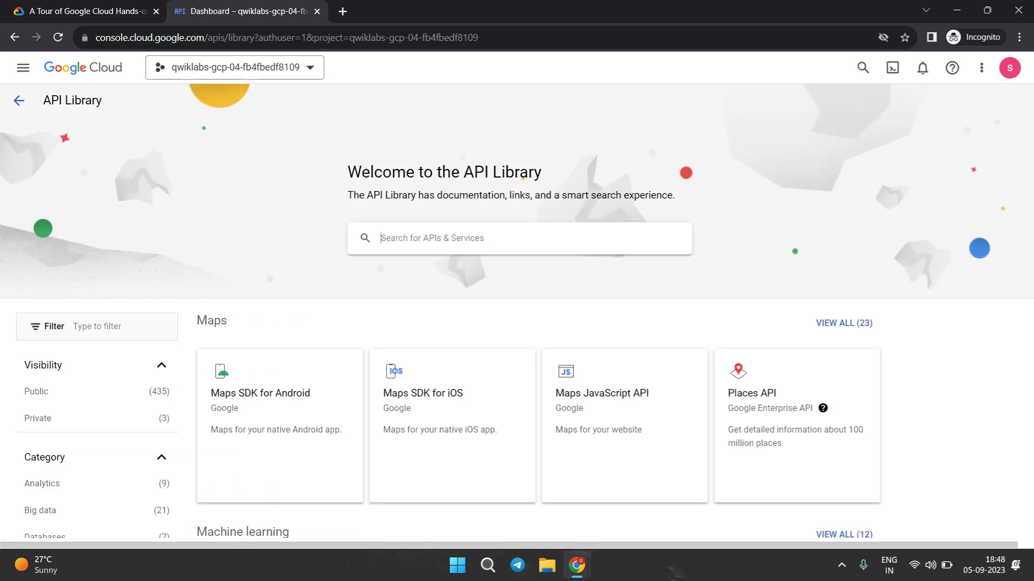
key(ctrl+1)
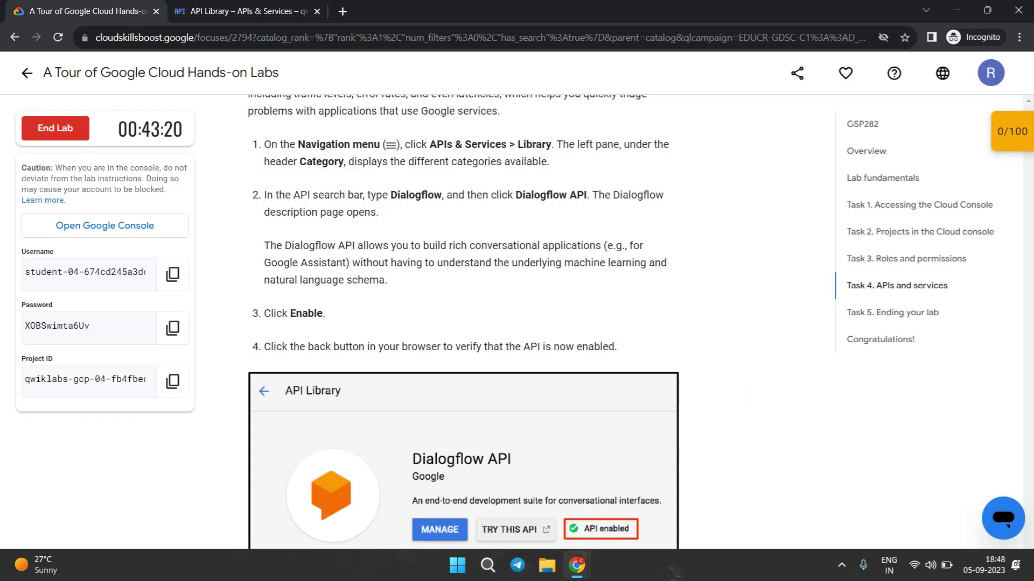
drag(391, 195, 442, 195)
key(ctrl+c)
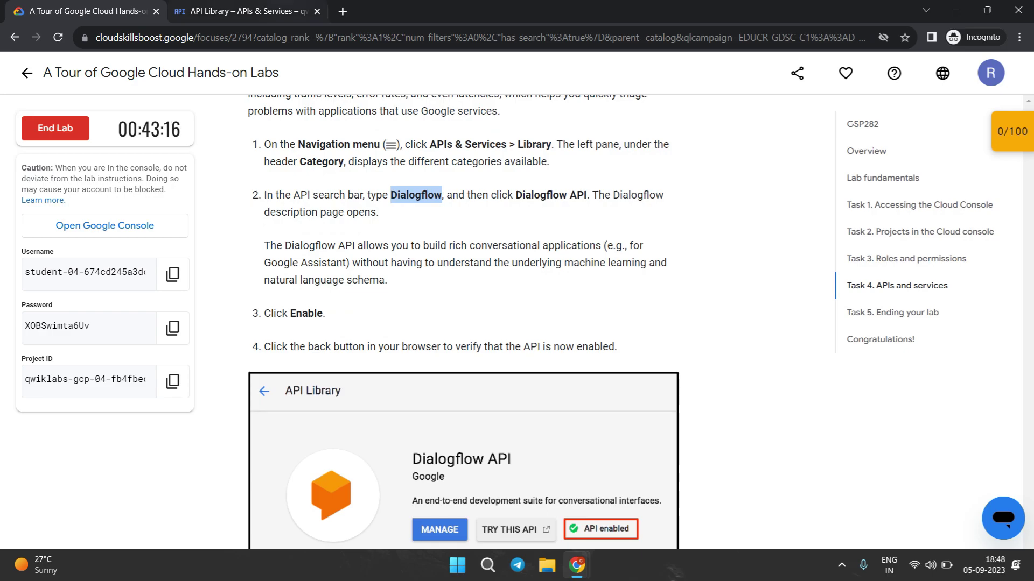
key(ctrl+Tab)
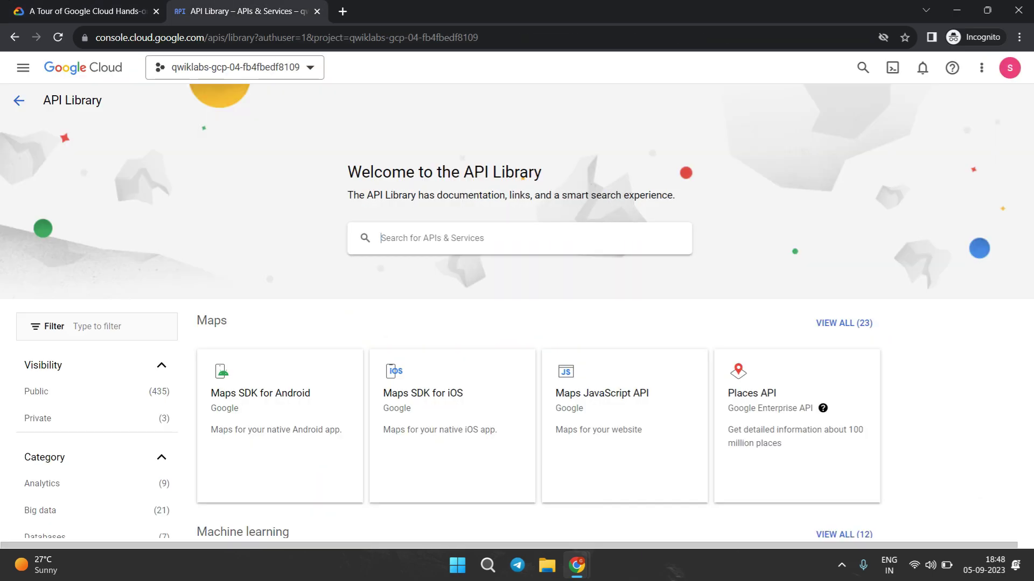
Step: Search the library for Dialogflow, open the Dialogflow API, and enable it
key(ctrl+v)
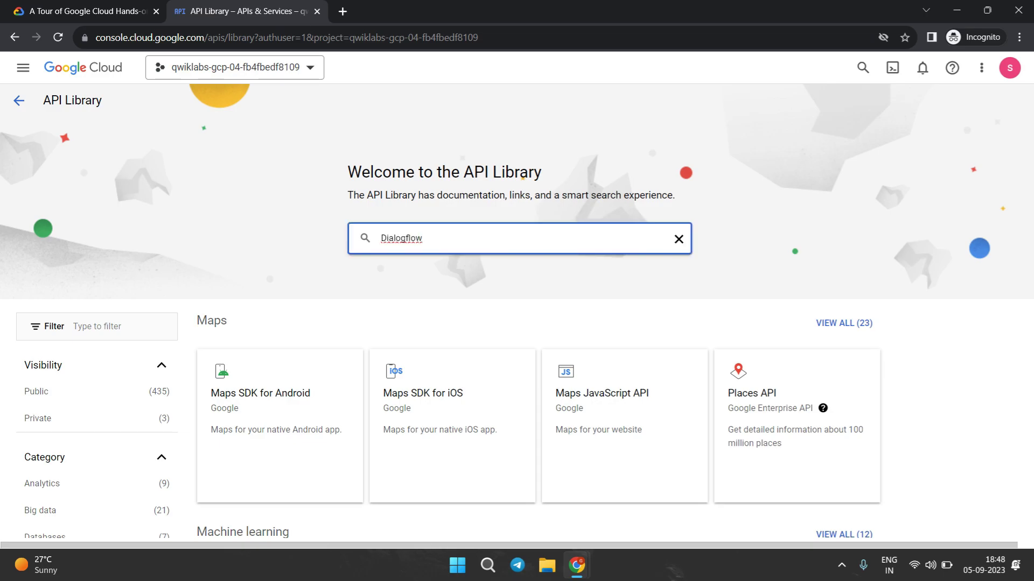
key(Return)
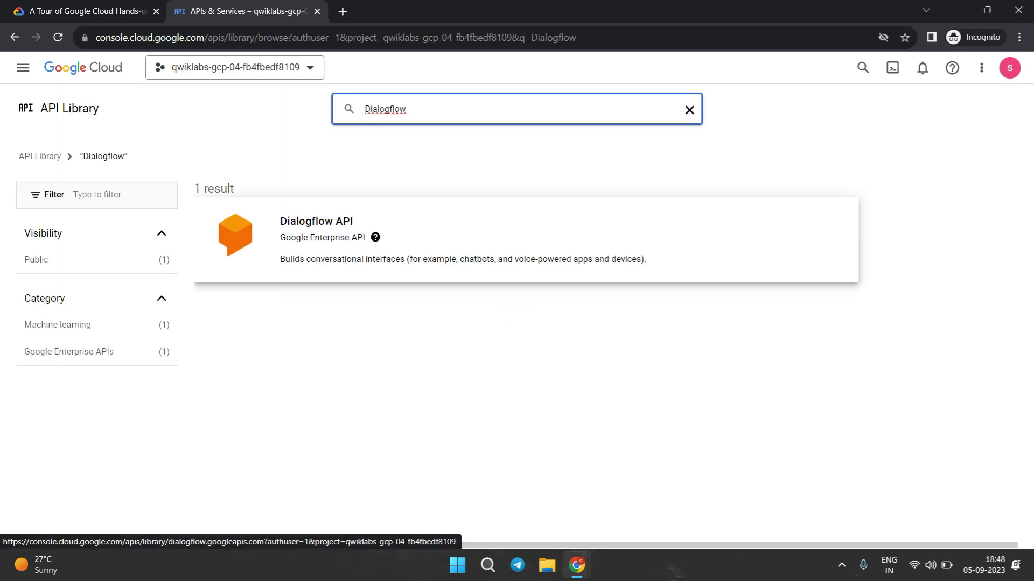
click(316, 221)
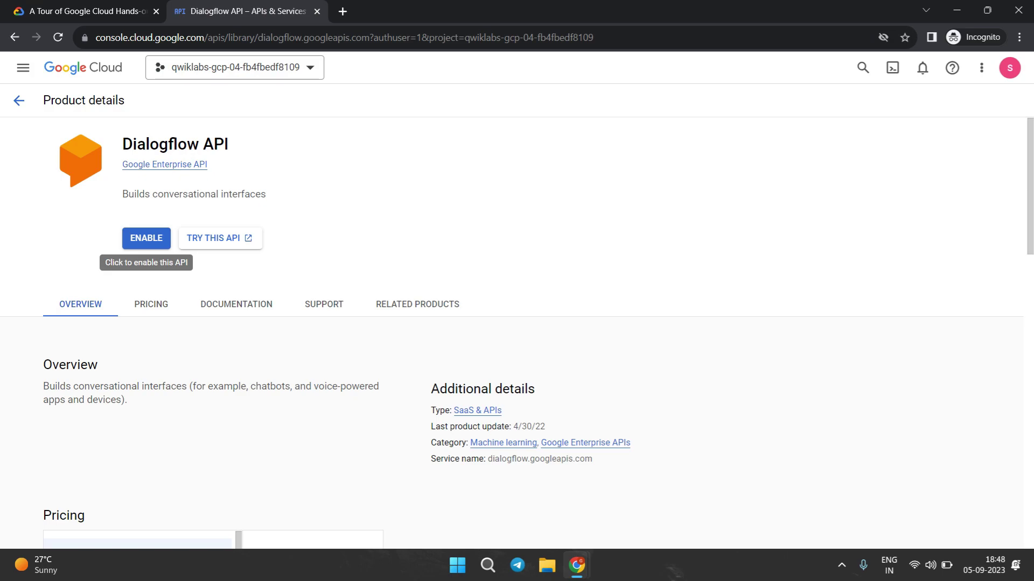
click(146, 238)
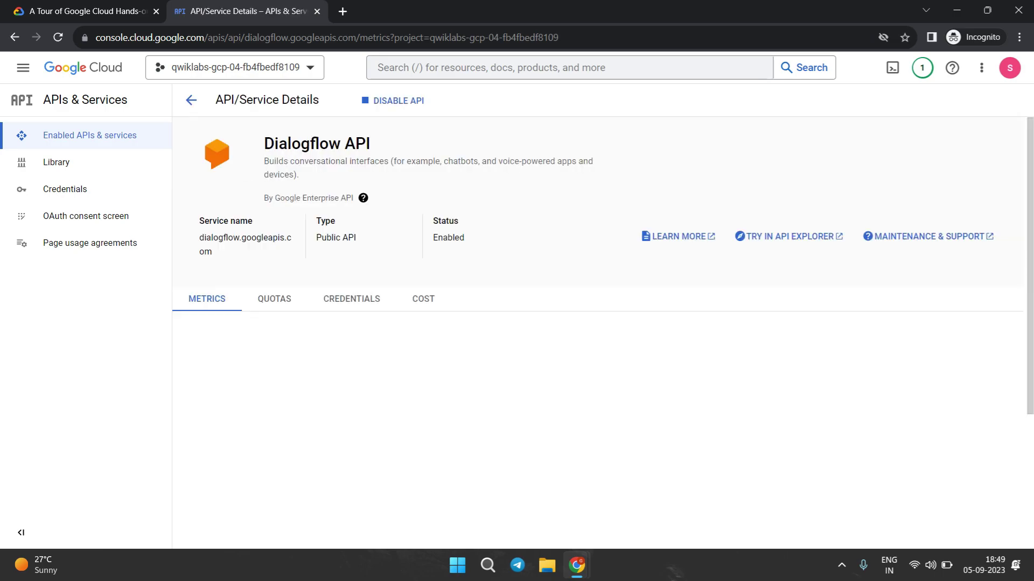
Step: Select the Dialogflow API's Enabled status value, then go back to the lab instructions
drag(434, 238, 464, 237)
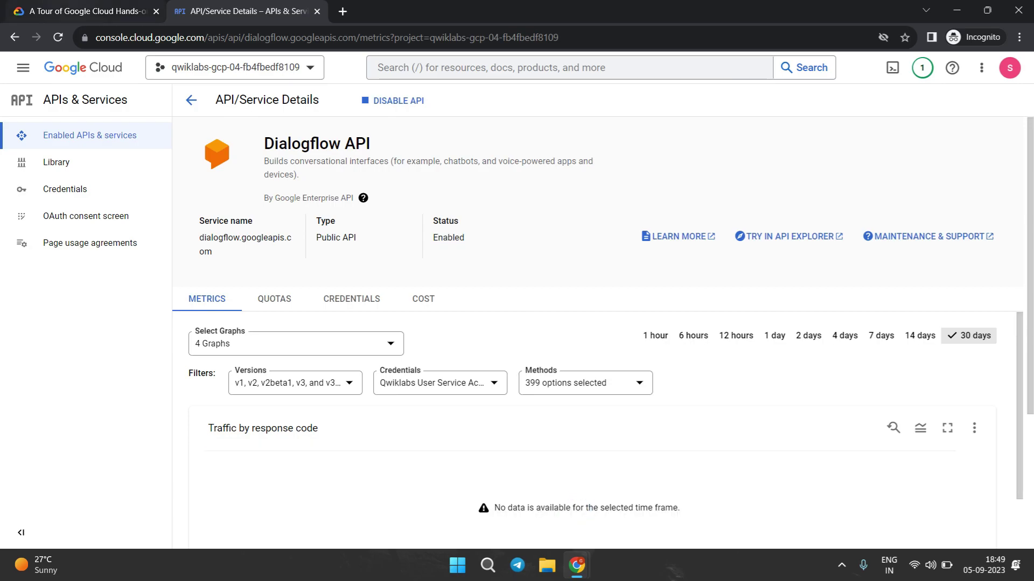
key(ctrl+shift+Tab)
Step: Run the Task 4 progress check so the Dialogflow API objective reads Assessment Completed at 100/100
scroll(463, 321, down, 10)
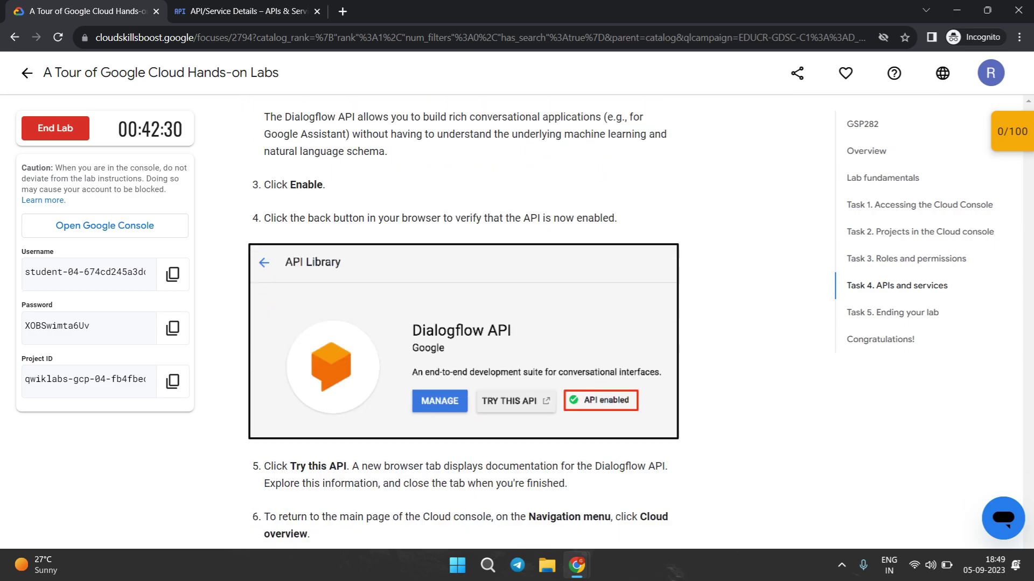
scroll(367, 287, down, 3)
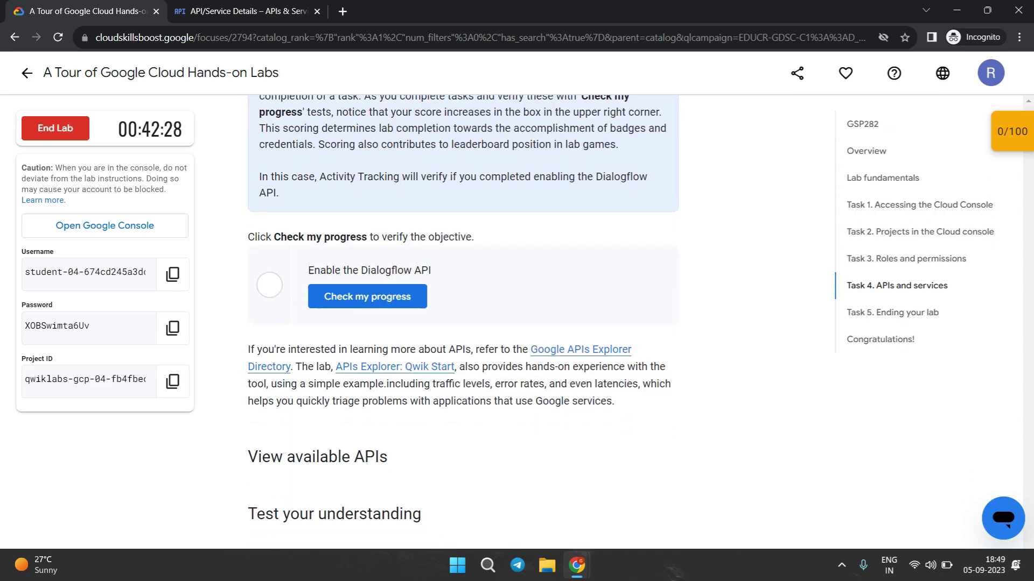
click(367, 287)
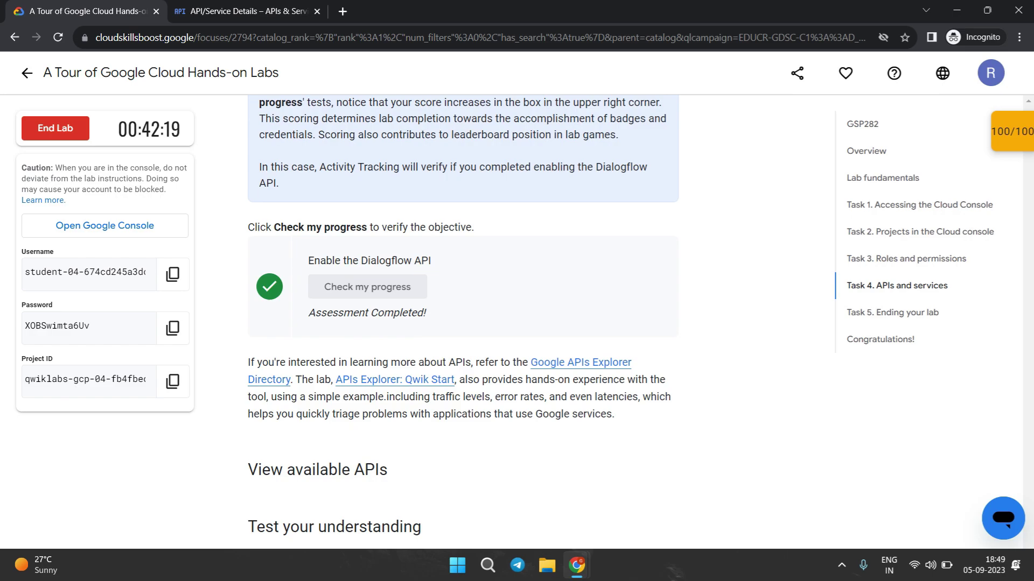
drag(160, 129, 180, 129)
Step: End the lab and submit the five-star satisfaction rating
click(55, 128)
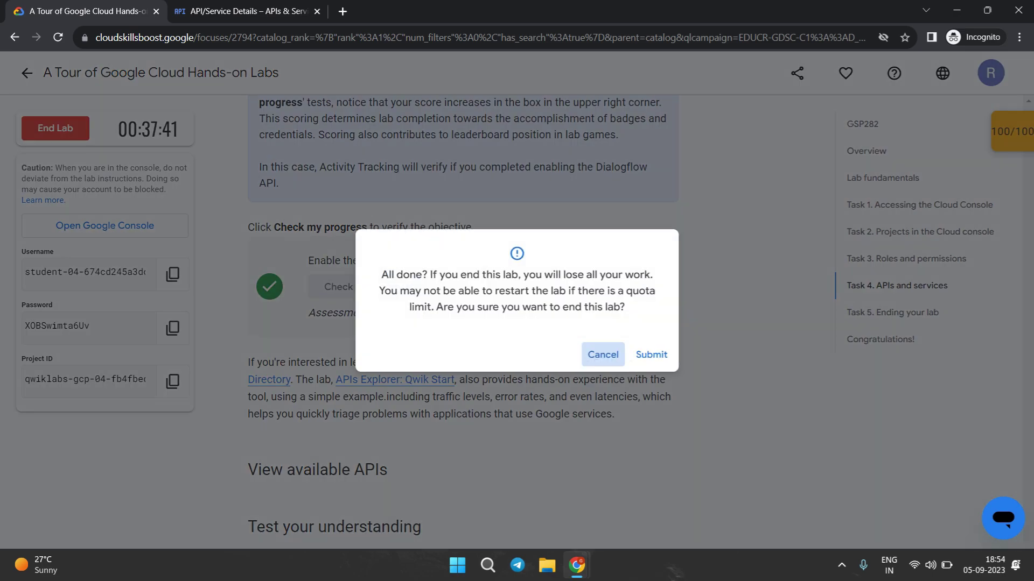
key(Return)
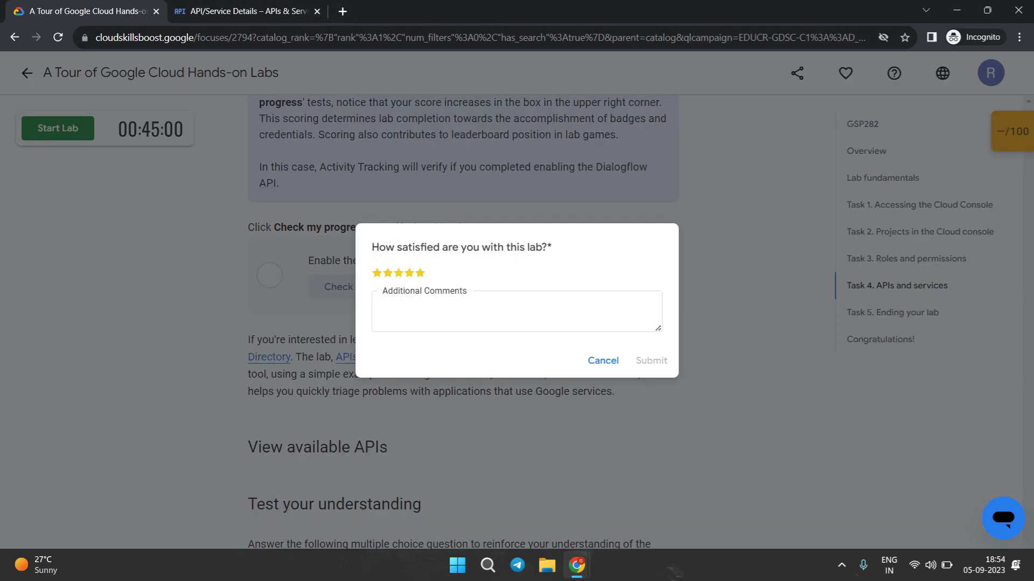
key(Tab)
key(Return)
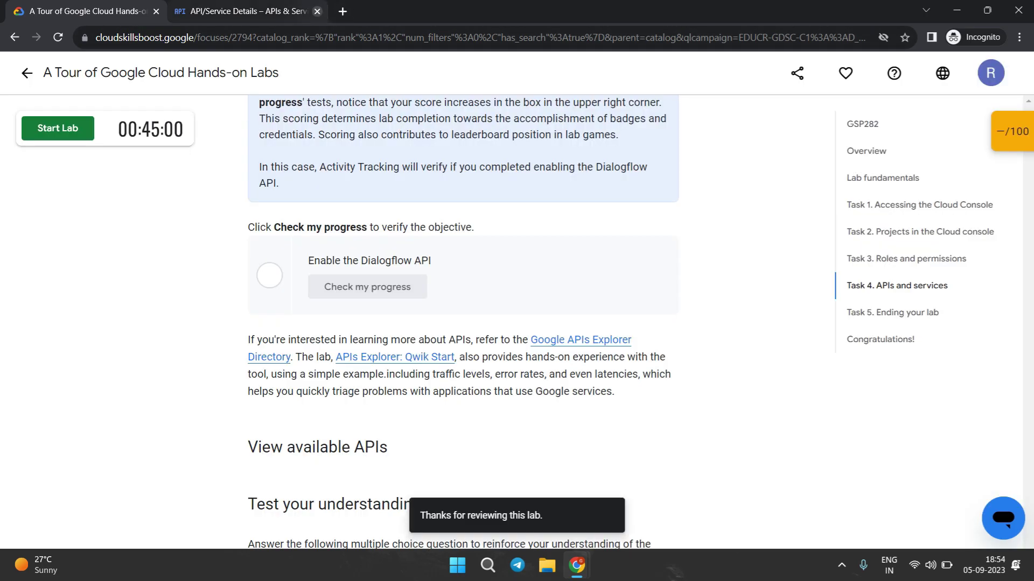
Step: Close the Cloud console tab, return to the GSP282 catalog, and view the Monthly Subscription page
click(318, 11)
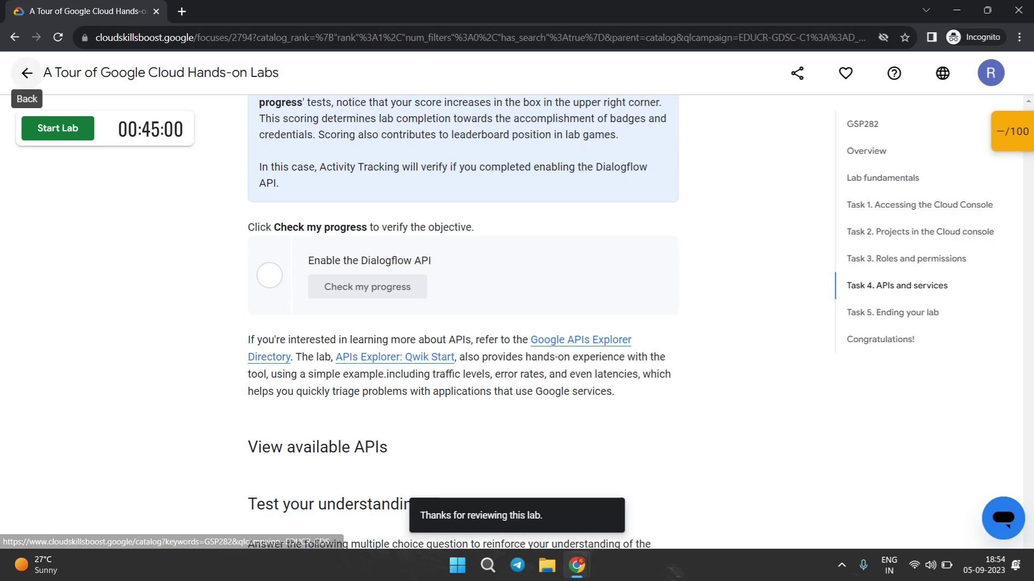
click(27, 72)
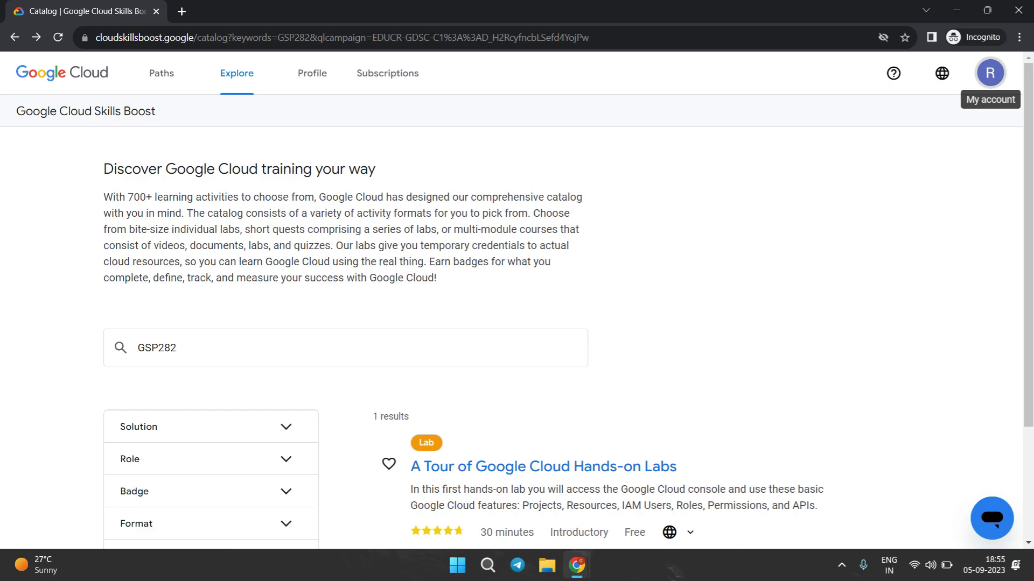
click(991, 72)
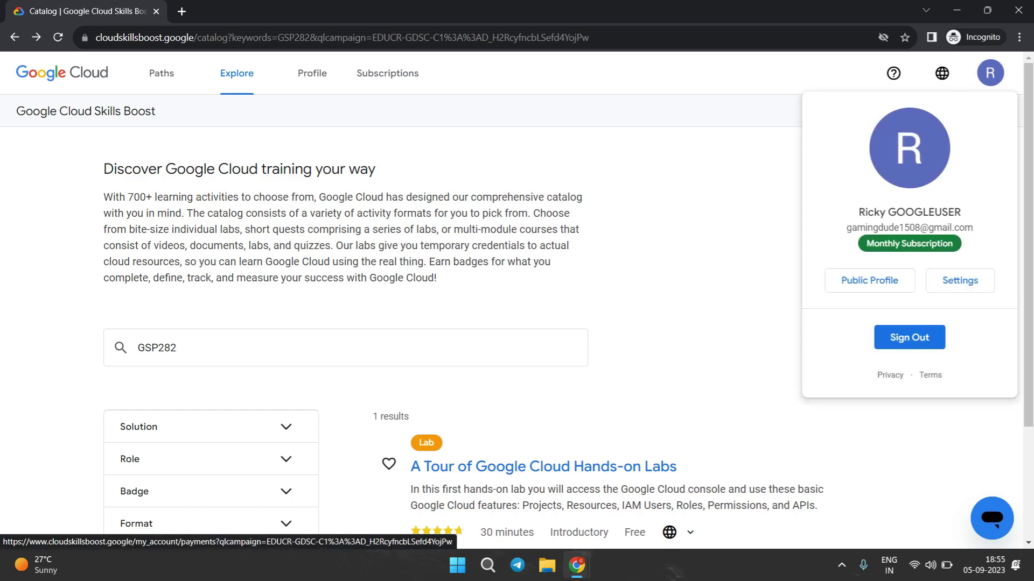
click(910, 243)
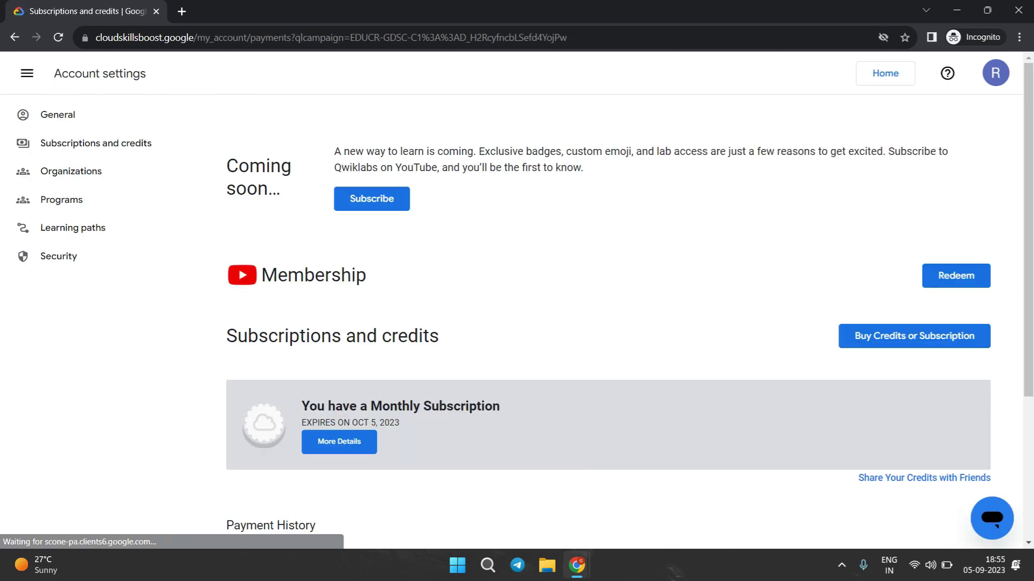